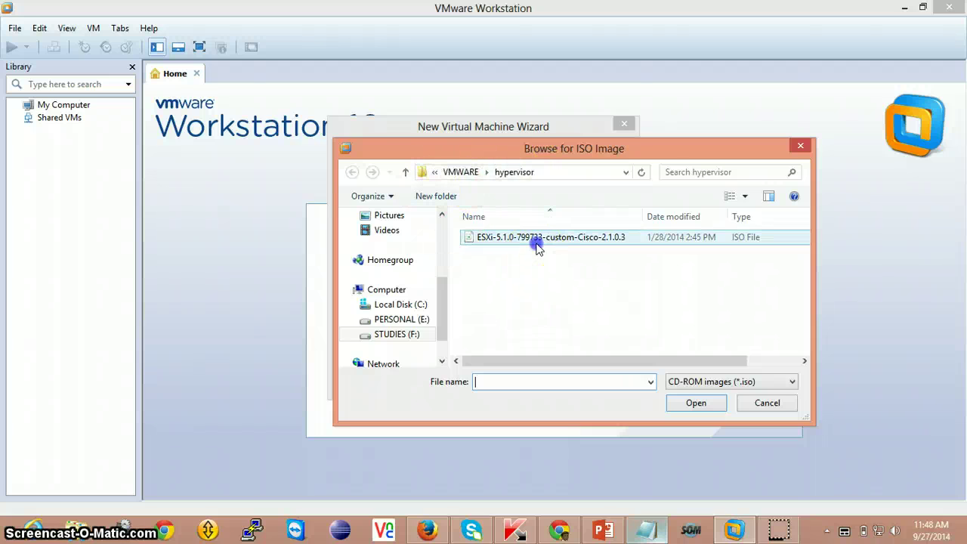
Use the ESXi-5.1.0-799733-custom-Cisco-2.1.0.3 ISO from the hypervisor folder as the new virtual machine's installer disc image
click(538, 237)
click(696, 402)
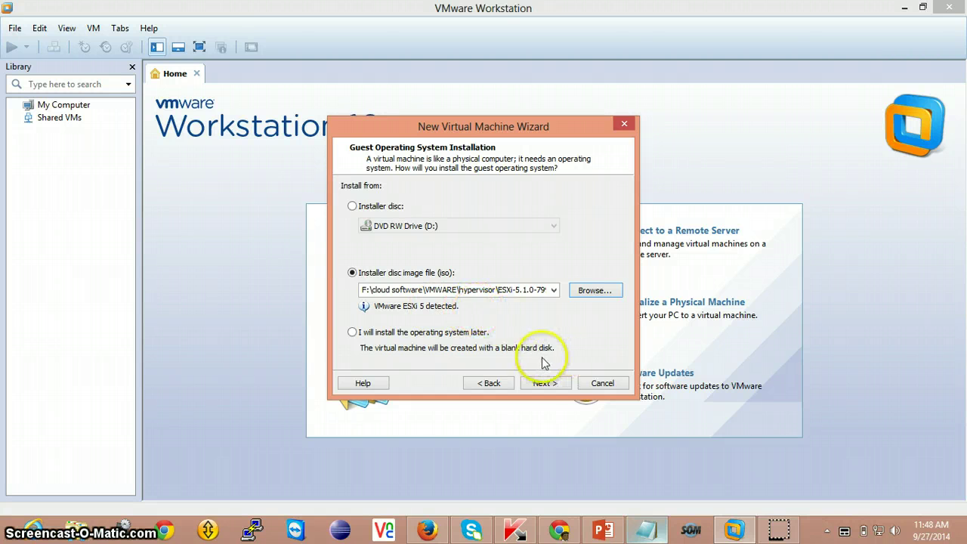
click(545, 383)
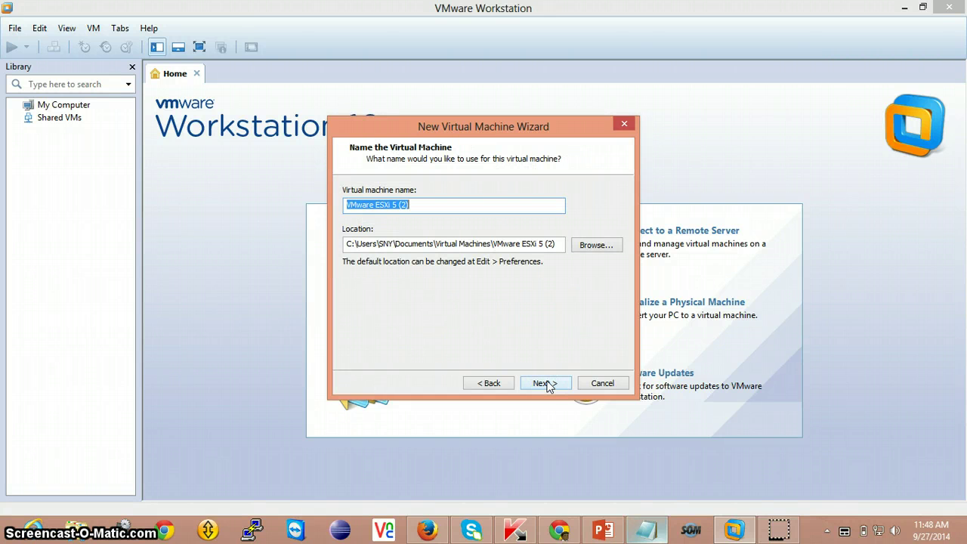
Name the virtual machine VMware ESXi 5.1 cloud and store its 40 GB virtual disk as a single file
key(End)
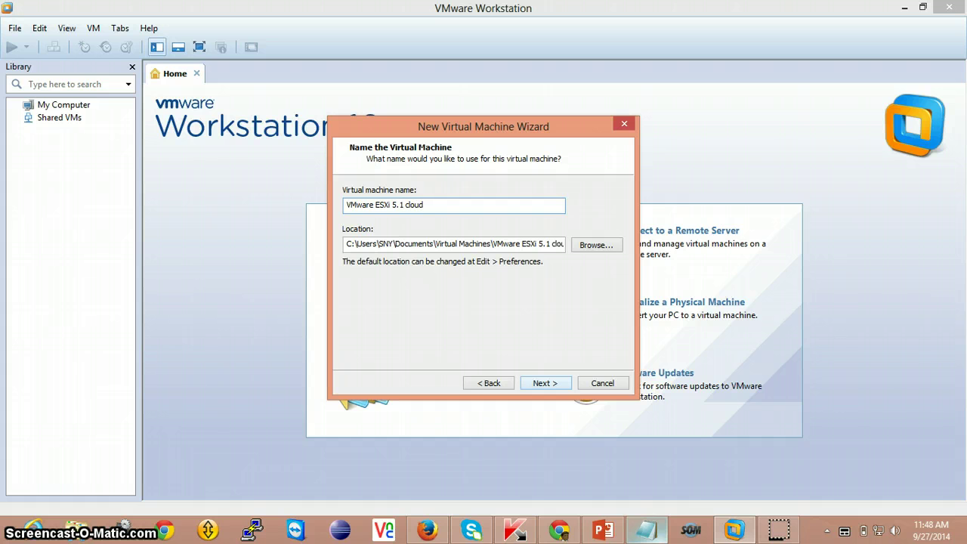
click(534, 384)
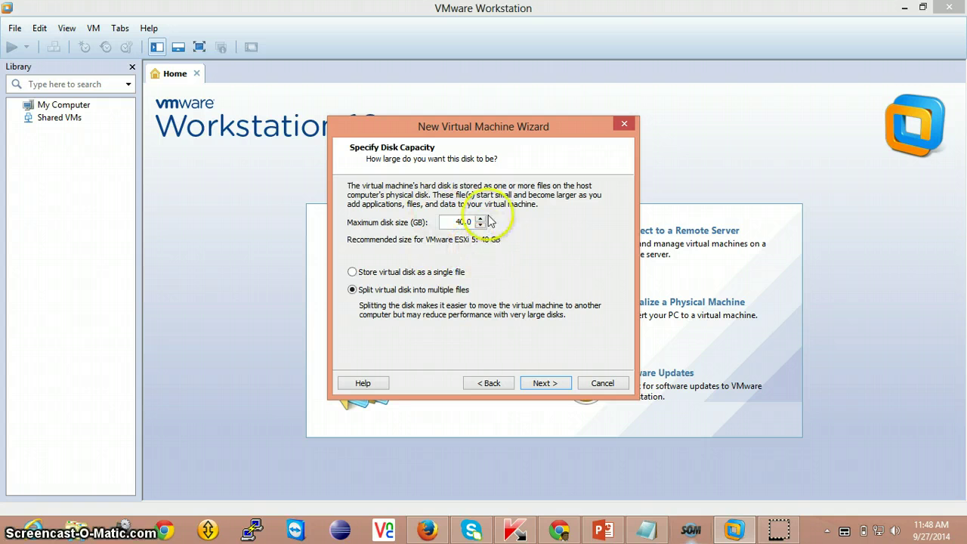
click(456, 220)
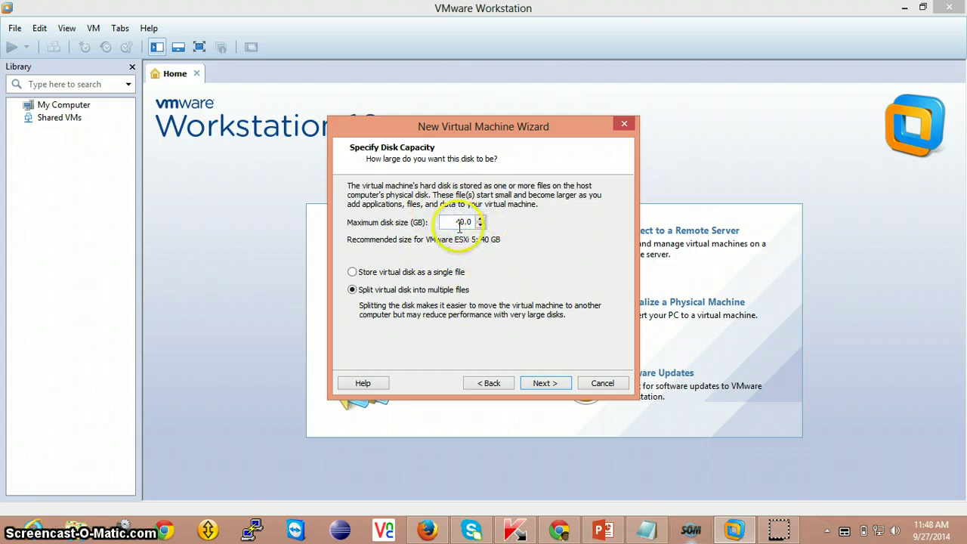
click(353, 273)
click(553, 384)
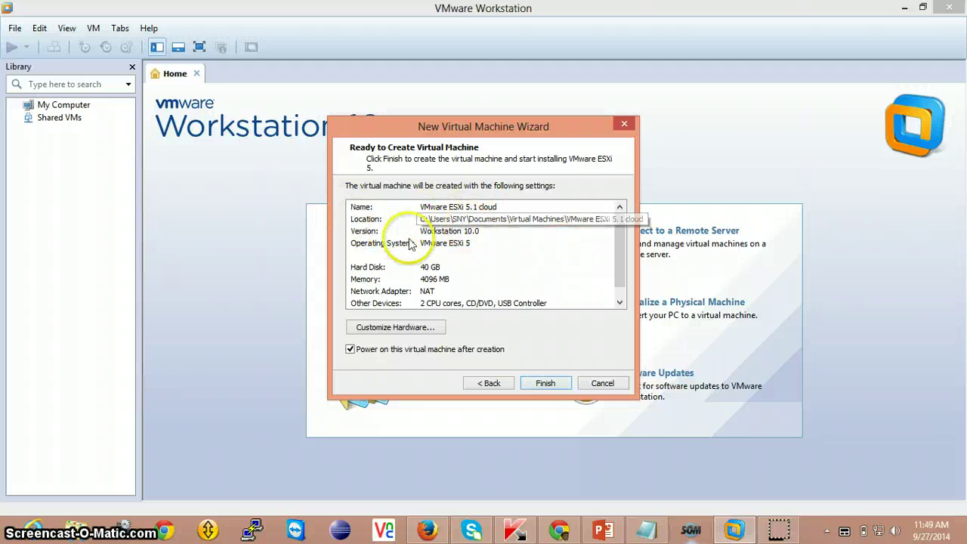
Review the virtual machine's summary and its memory, processor, network adapter, USB controller and display hardware settings
scroll(622, 257, down, 1)
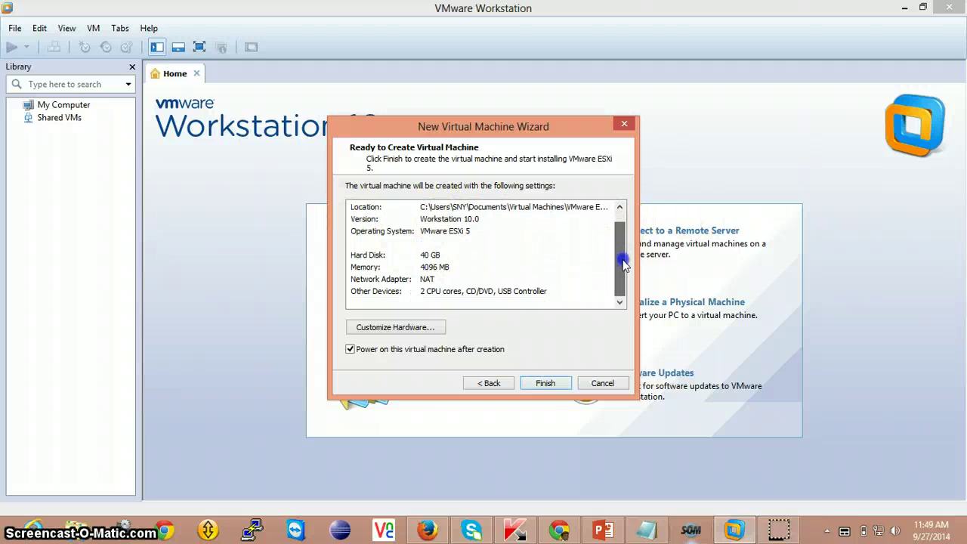
click(408, 329)
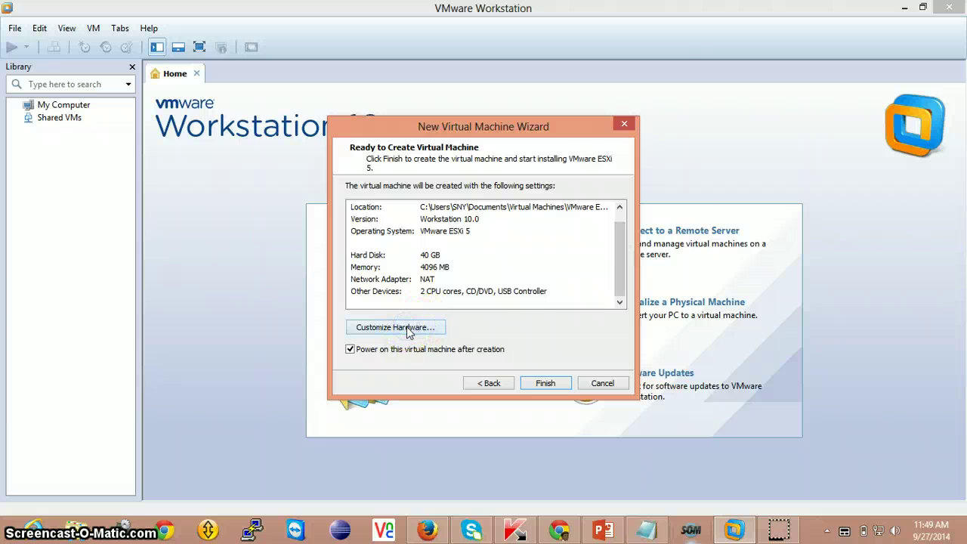
click(637, 443)
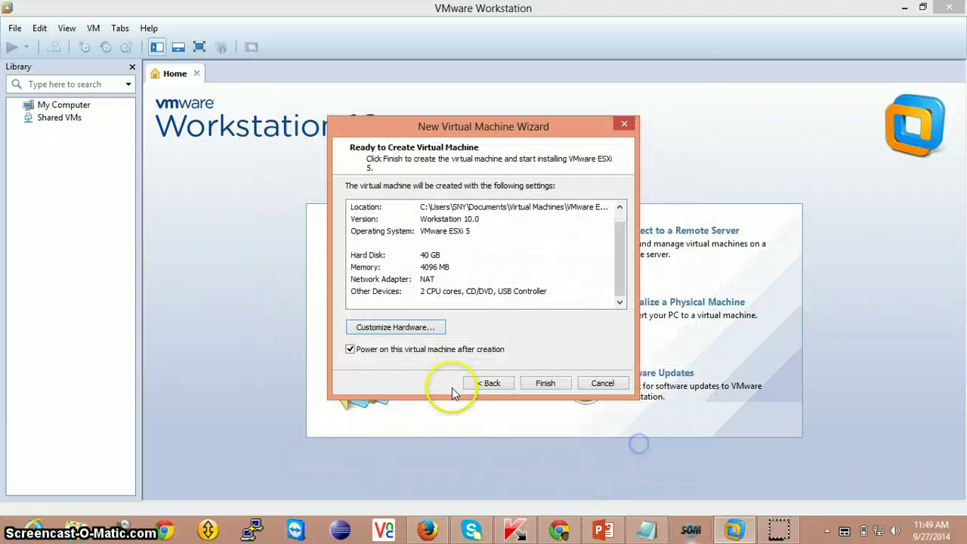
click(384, 337)
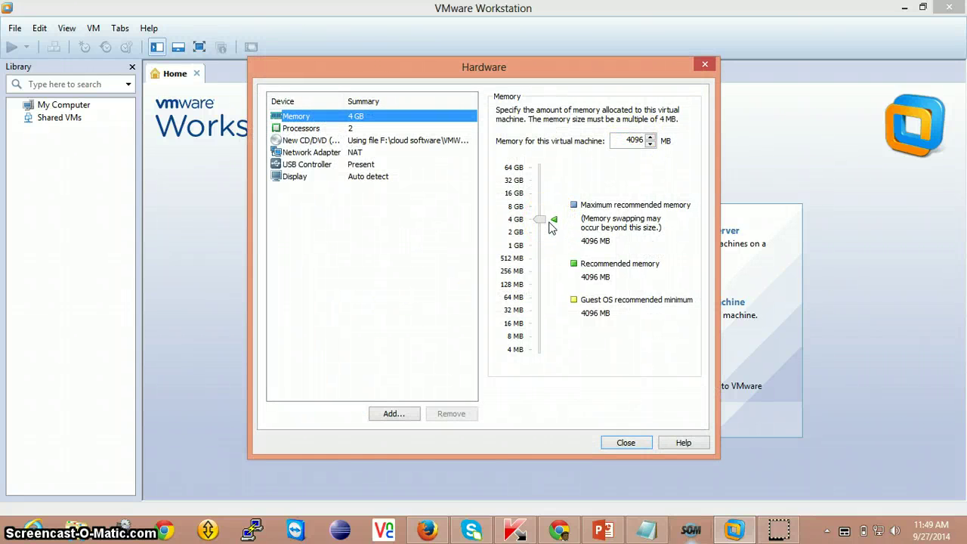
click(544, 225)
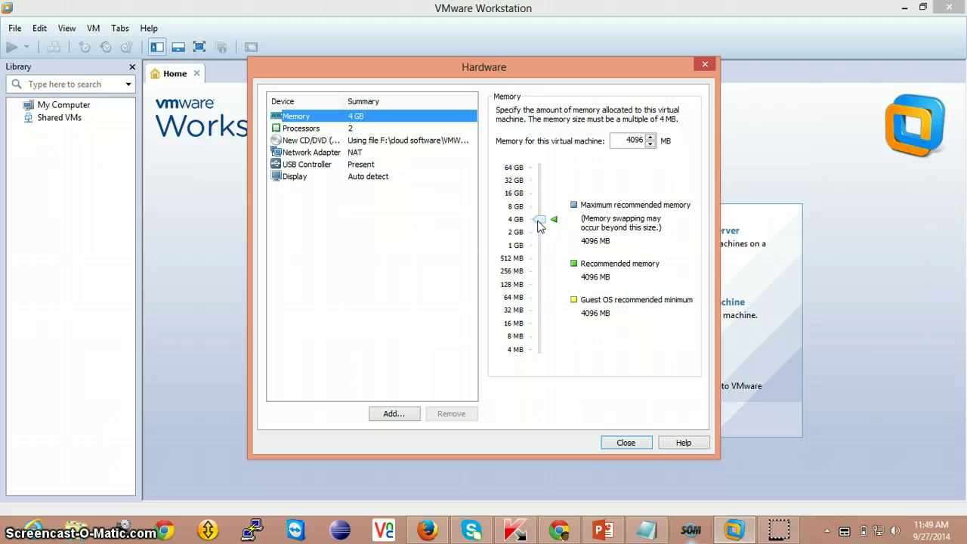
drag(541, 224, 561, 225)
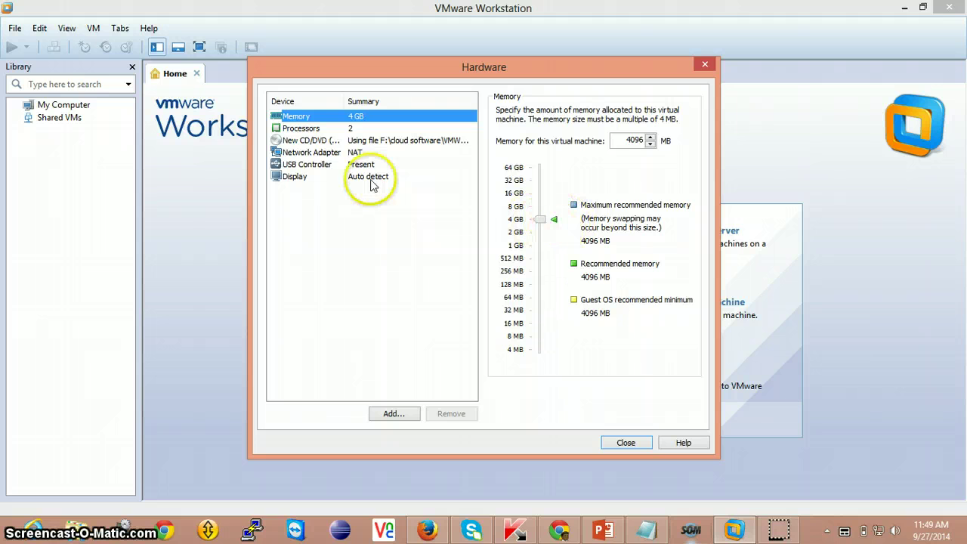
click(319, 129)
click(322, 141)
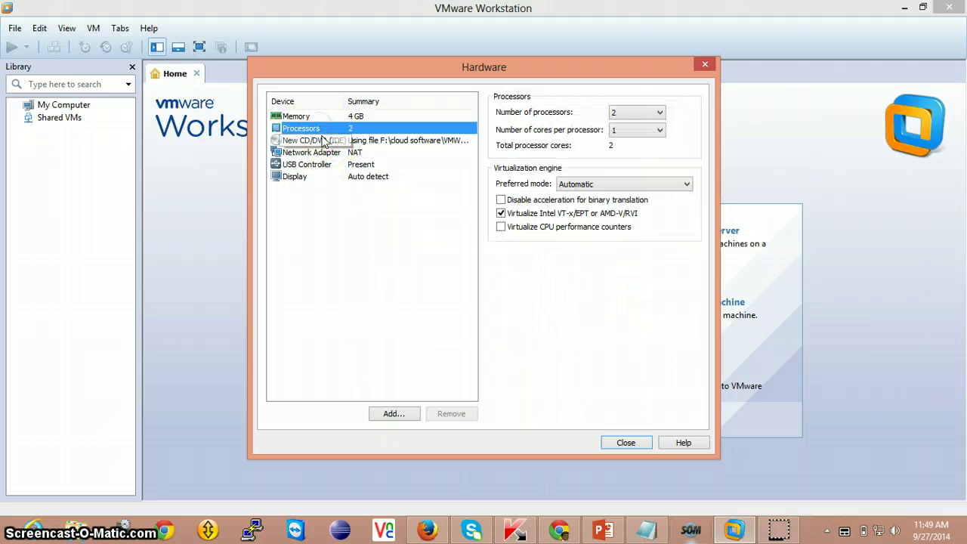
click(326, 152)
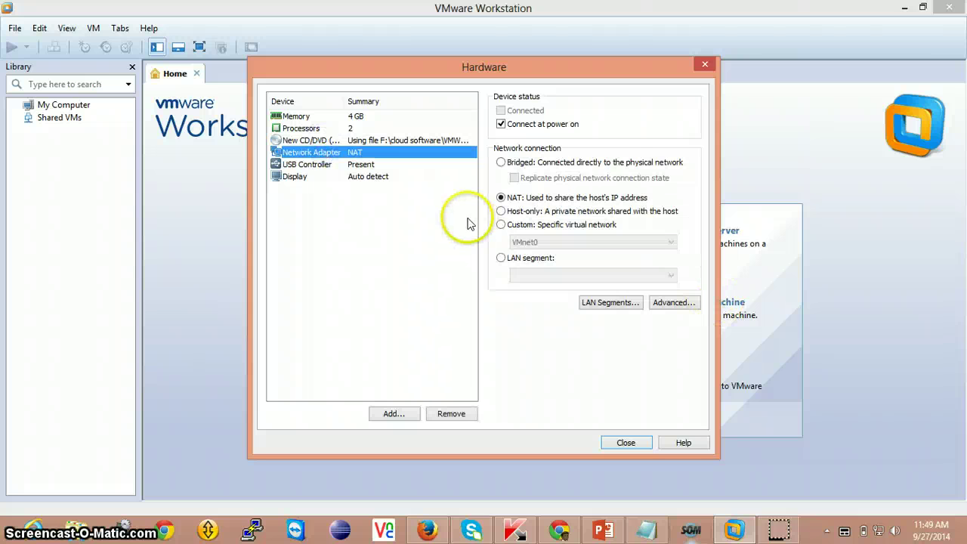
click(321, 164)
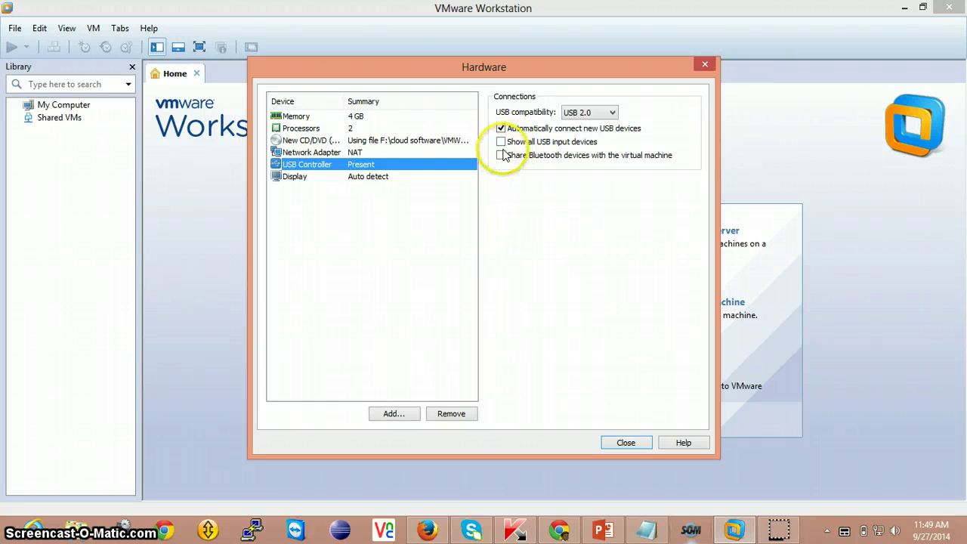
click(311, 178)
click(309, 164)
click(308, 154)
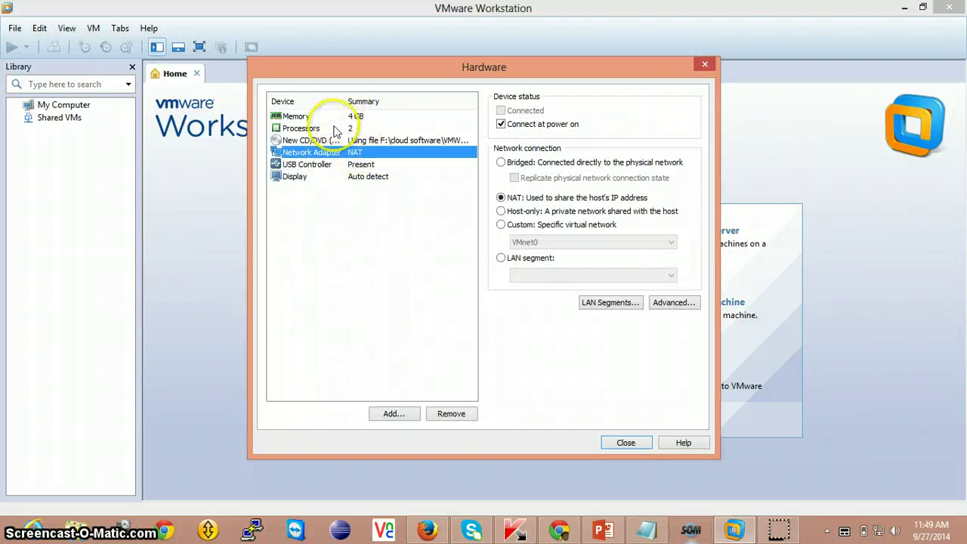
click(335, 129)
click(325, 117)
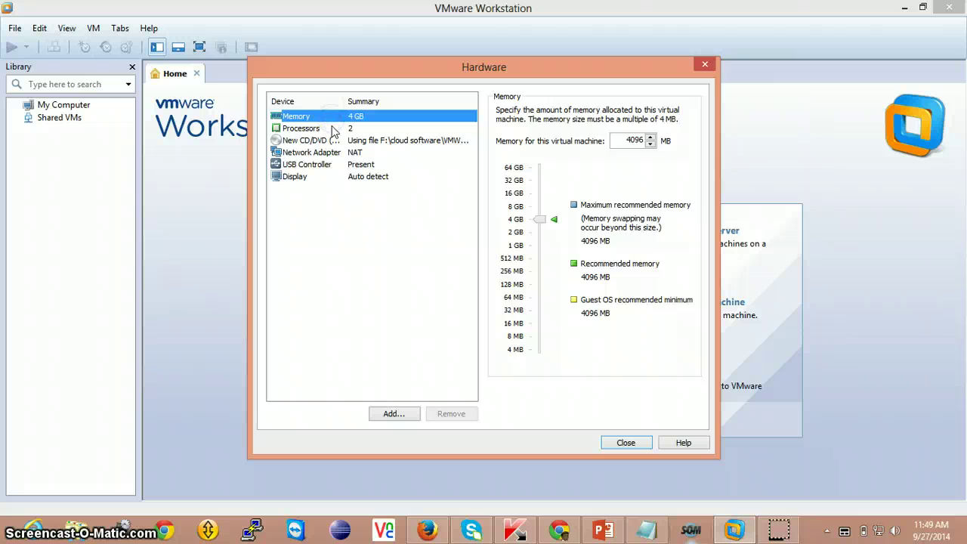
click(333, 128)
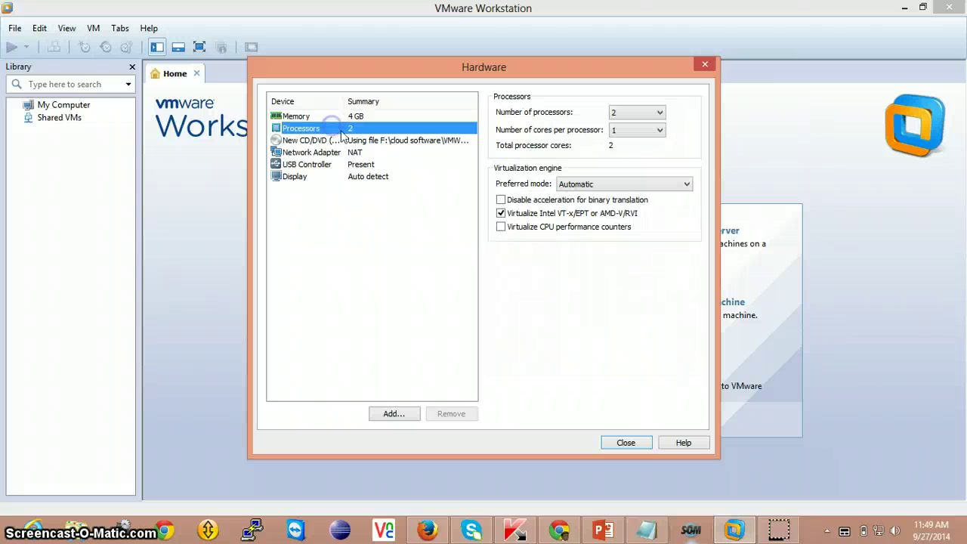
Finish creating the virtual machine with Intel VT-x/EPT or AMD-V/RVI virtualization enabled, and dismiss the removable devices hint
click(500, 214)
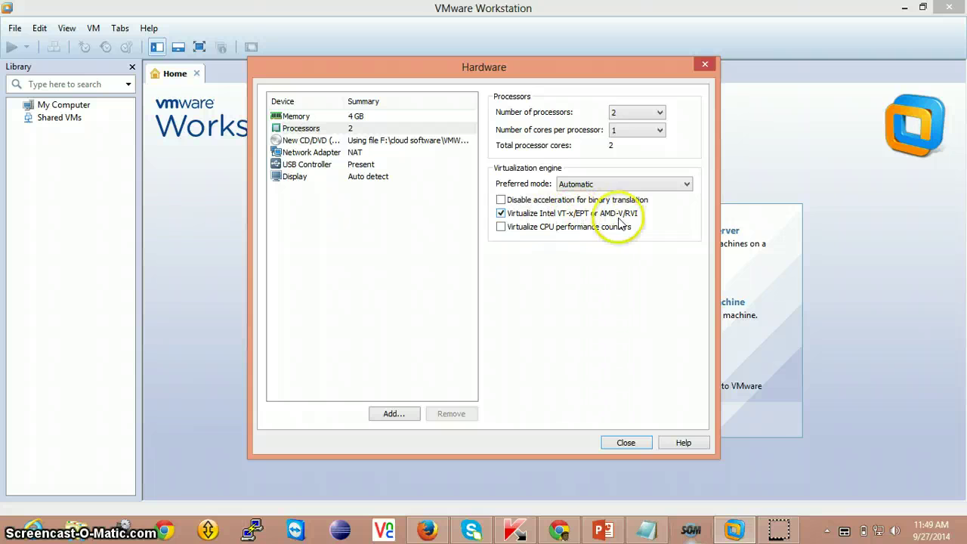
click(621, 444)
click(531, 388)
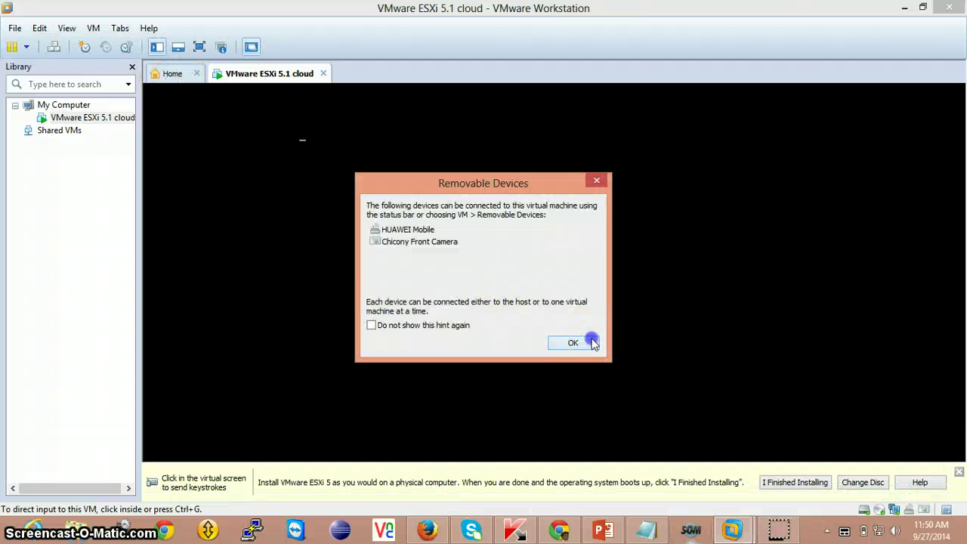
click(593, 343)
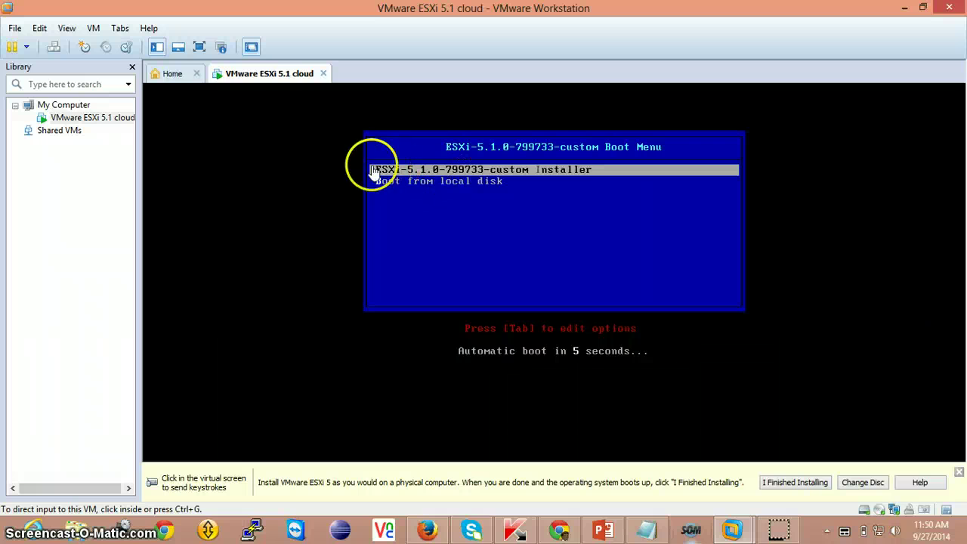
Show the running VMware ESXi 5.1 cloud virtual machine in full screen
click(173, 75)
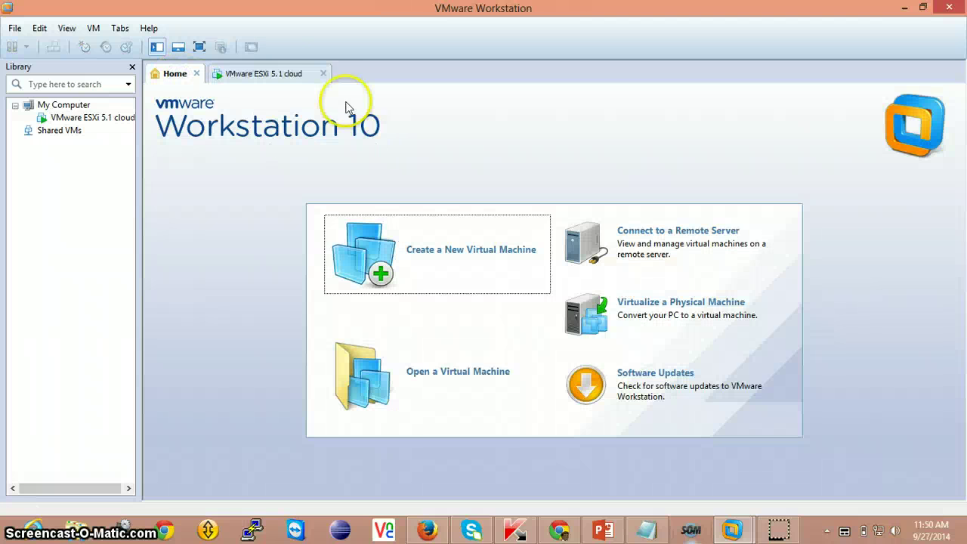
click(228, 77)
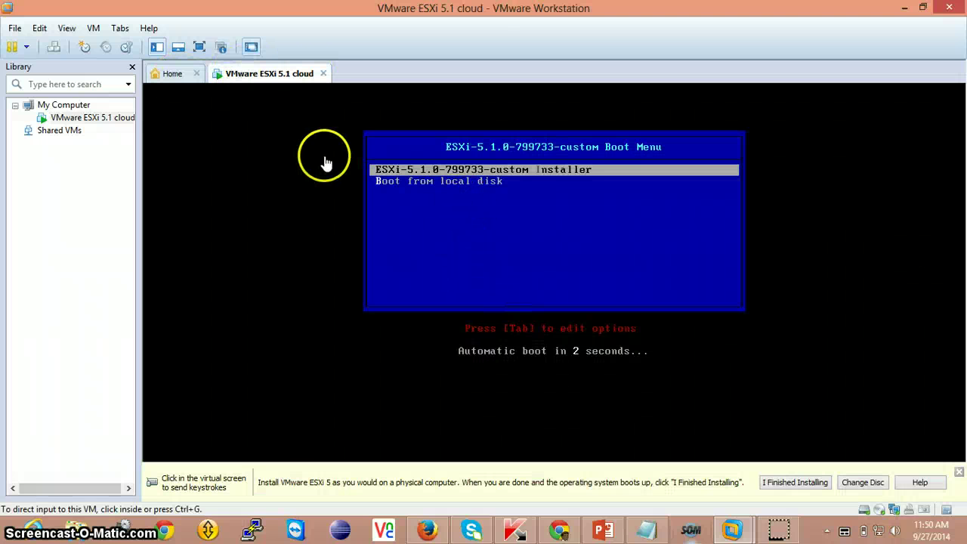
click(200, 46)
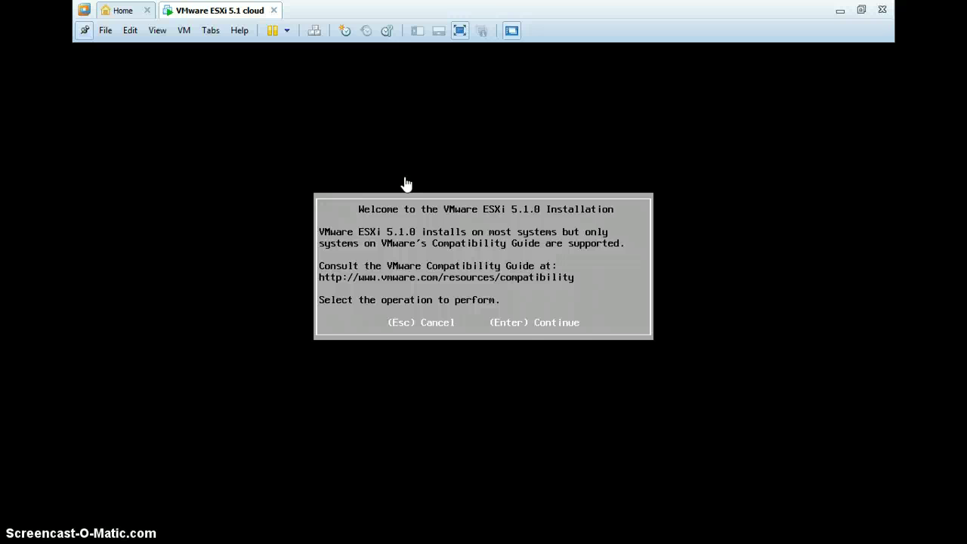
Continue past the ESXi 5.1.0 installation welcome screen and accept the end user license agreement
click(541, 334)
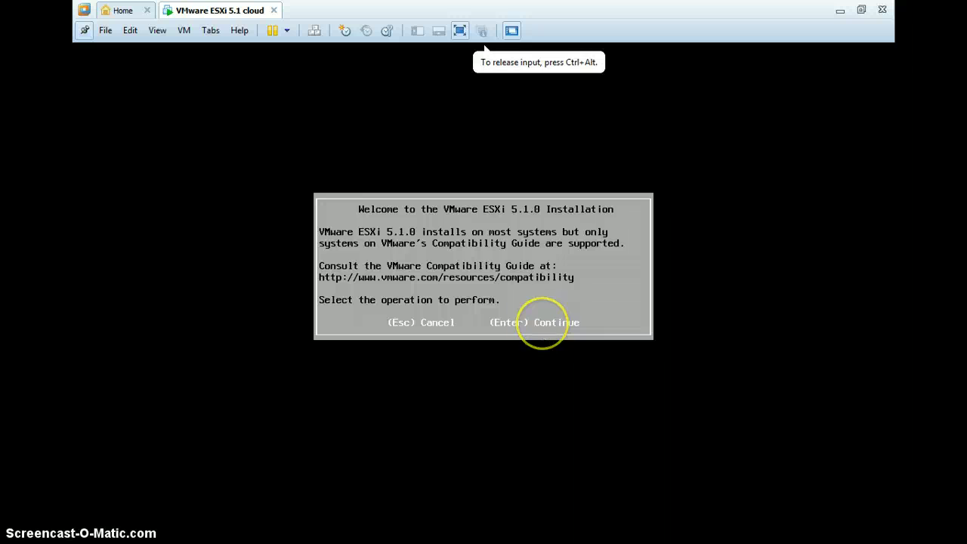
key(Return)
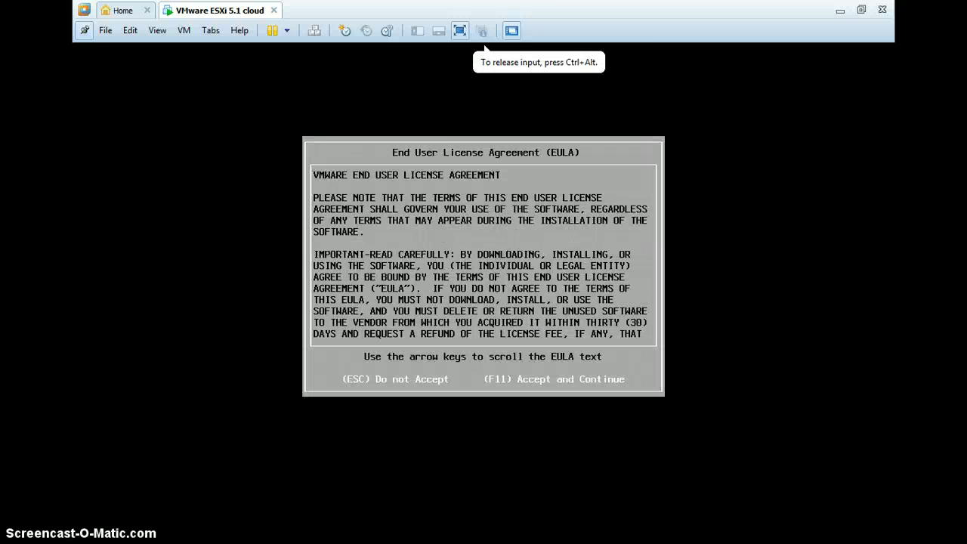
key(F11)
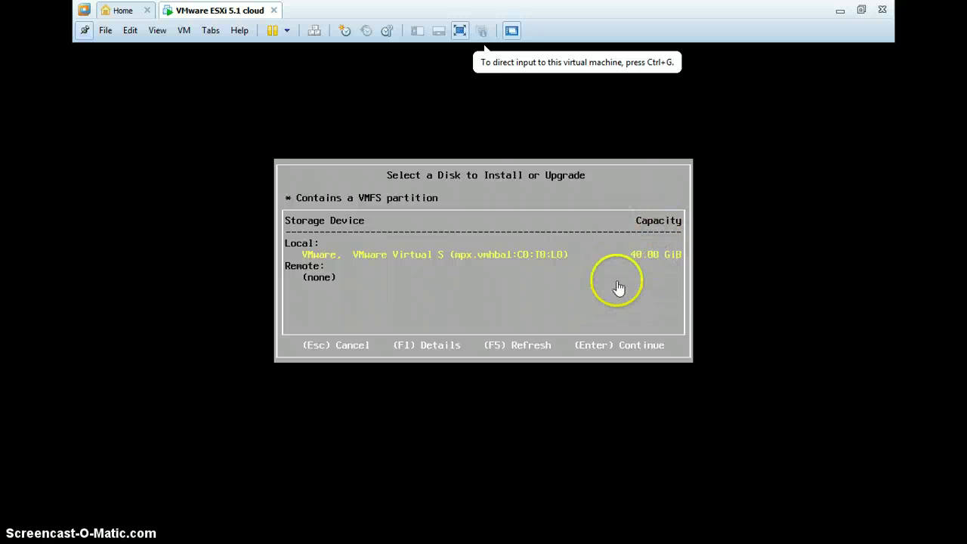
Choose the local VMware virtual disk as the installation target and US Default as the keyboard layout
click(584, 260)
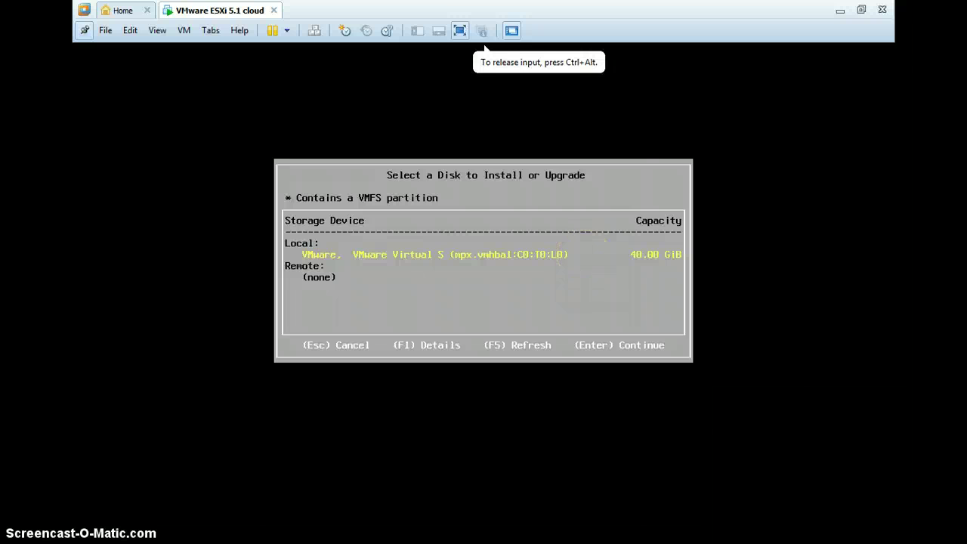
key(Return)
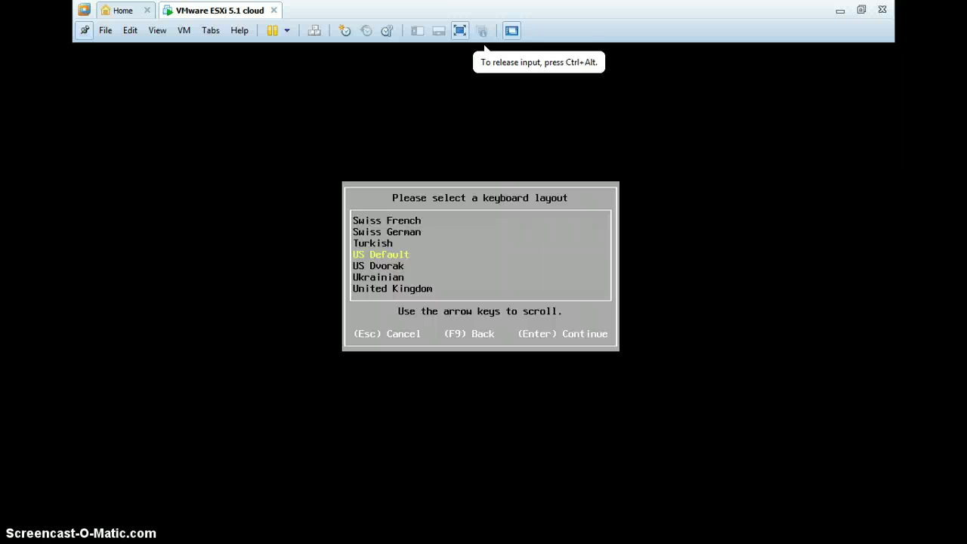
key(Up)
key(Up)
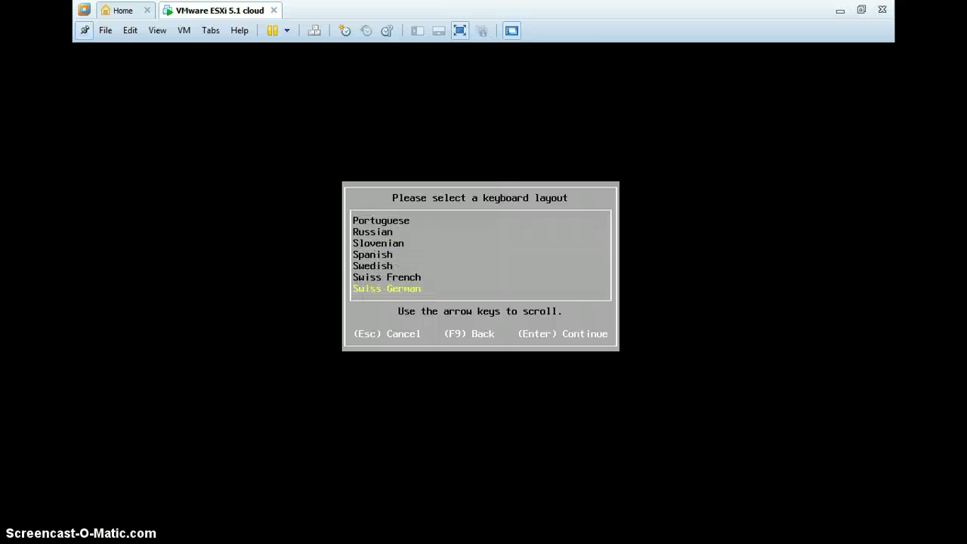
key(Down)
key(Down)
key(Down)
key(Down)
key(Up)
key(Up)
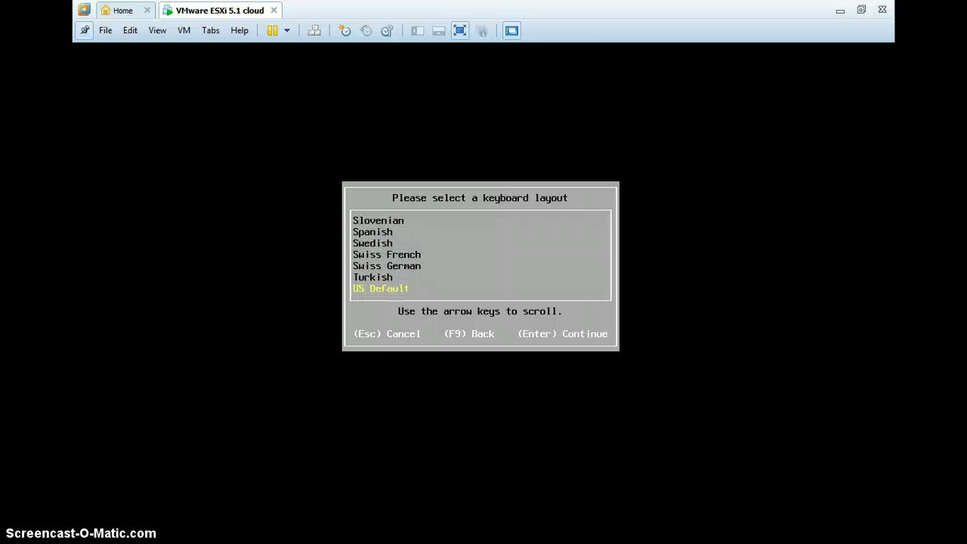
key(Return)
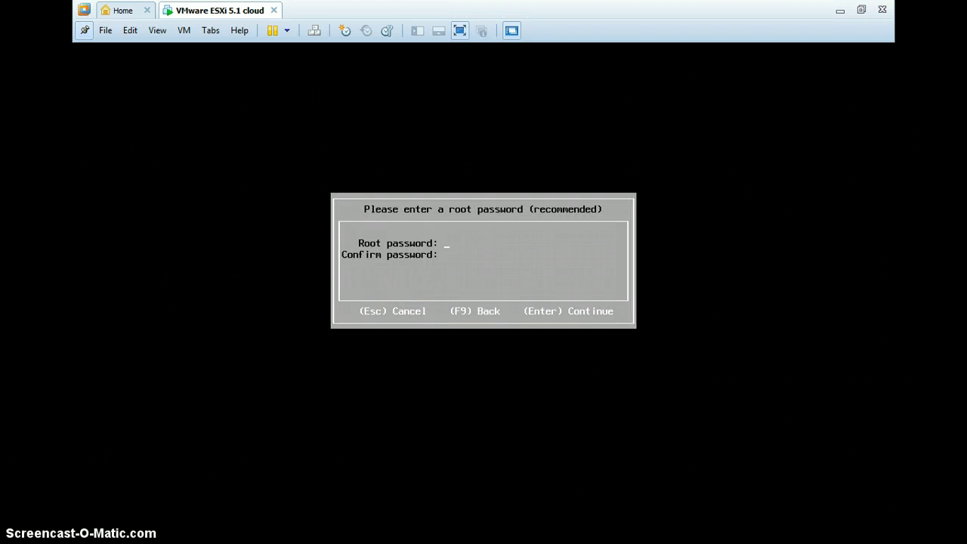
Try to enter the root password and its confirmation, clearing the confirmation field
text(***)
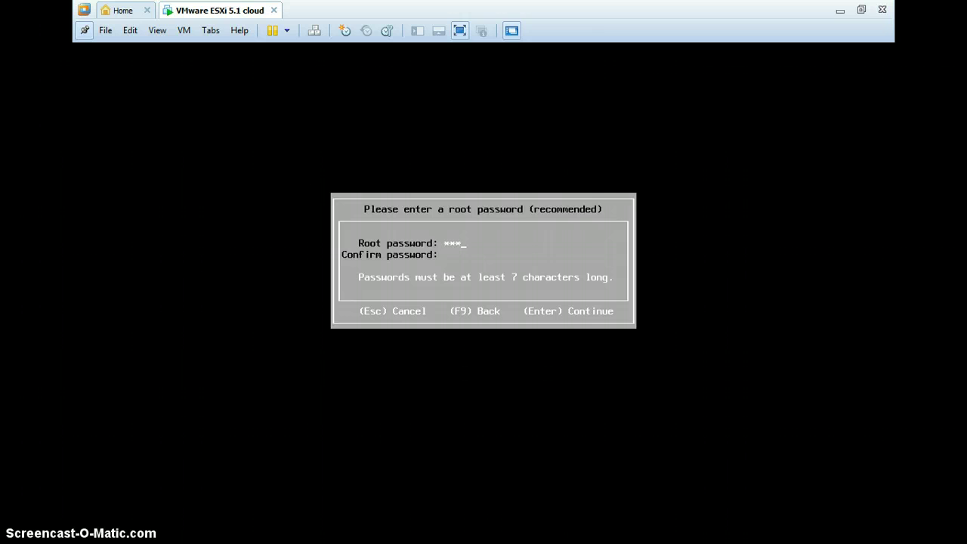
text(****)
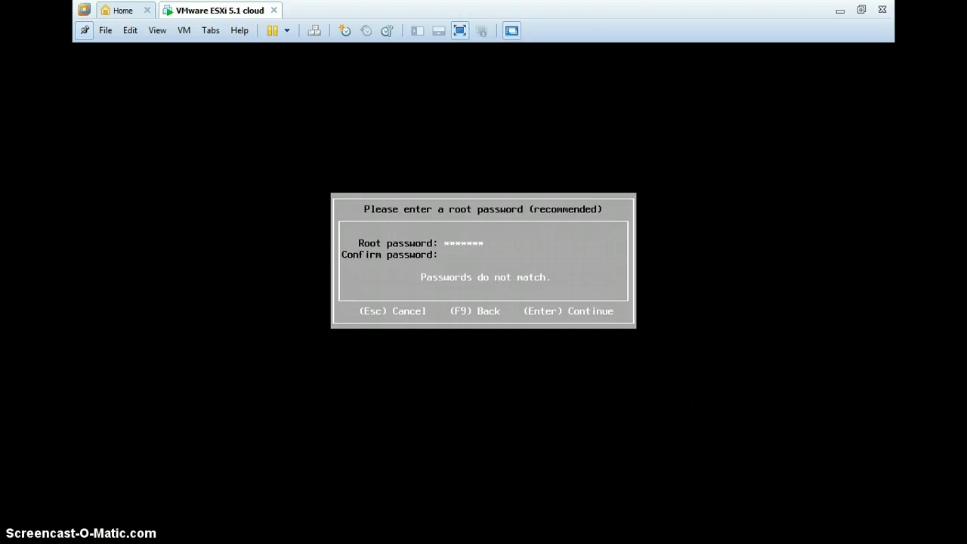
text(*******)
key(BackSpace)
key(BackSpace)
key(BackSpace)
key(BackSpace)
key(BackSpace)
key(BackSpace)
key(BackSpace)
Enter the root password confirmation and clear the root password field for a fresh entry
text(********)
key(BackSpace)
key(BackSpace)
key(BackSpace)
key(BackSpace)
key(BackSpace)
key(BackSpace)
key(BackSpace)
key(BackSpace)
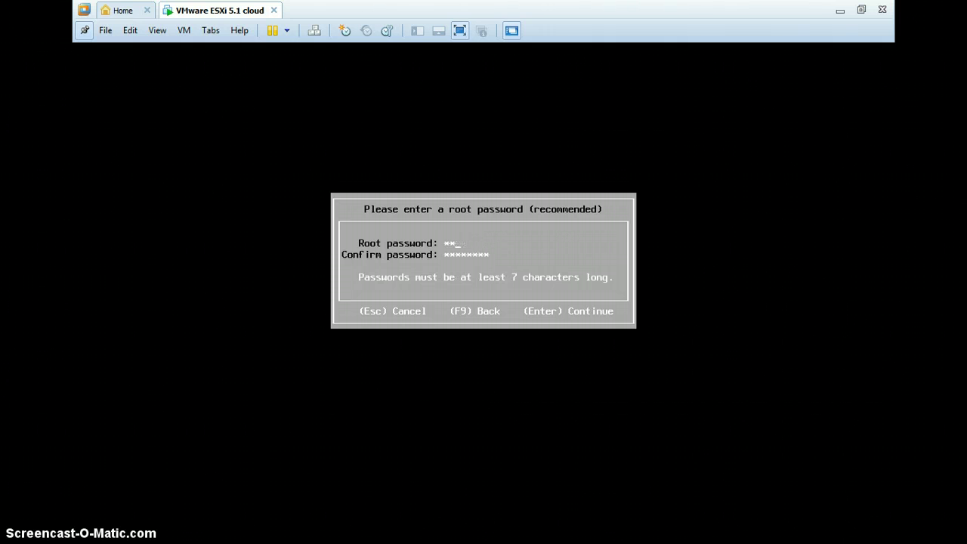
text(**)
key(BackSpace)
key(BackSpace)
Re-enter the root password and a matching confirmation, and continue to the installation confirmation
text(********)
key(BackSpace)
key(BackSpace)
key(BackSpace)
key(BackSpace)
key(BackSpace)
key(BackSpace)
key(BackSpace)
key(BackSpace)
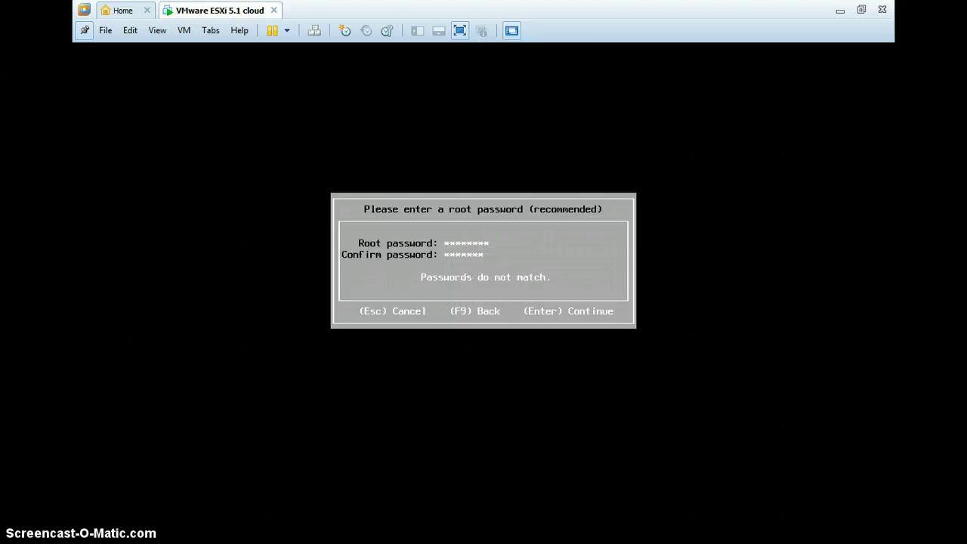
text(********)
key(Return)
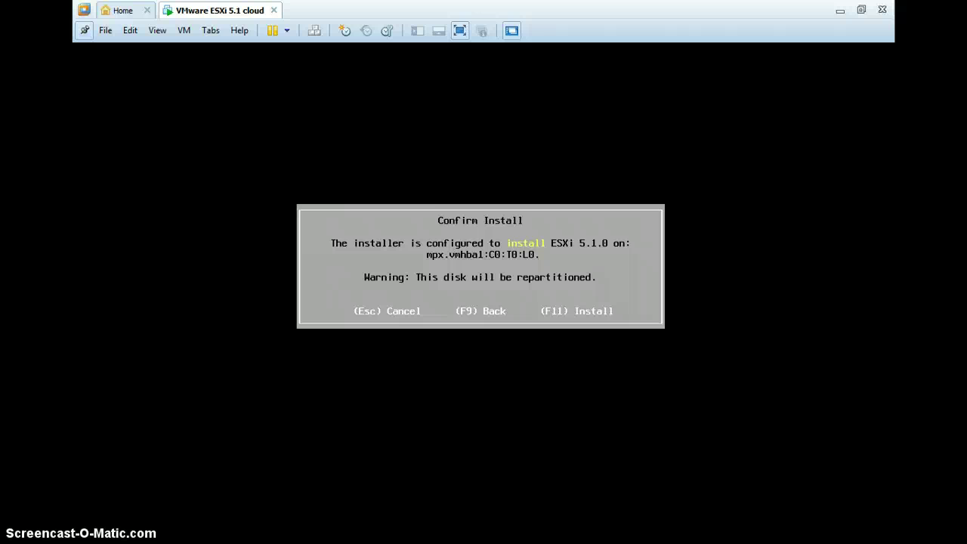
Confirm the ESXi 5.1.0 installation on the selected disk and switch the virtual machine out of full screen
key(F11)
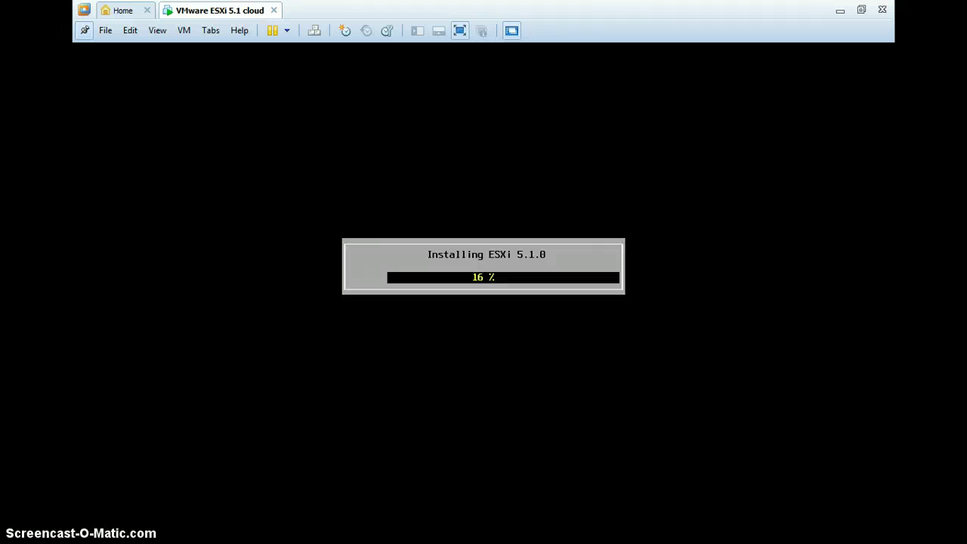
click(459, 30)
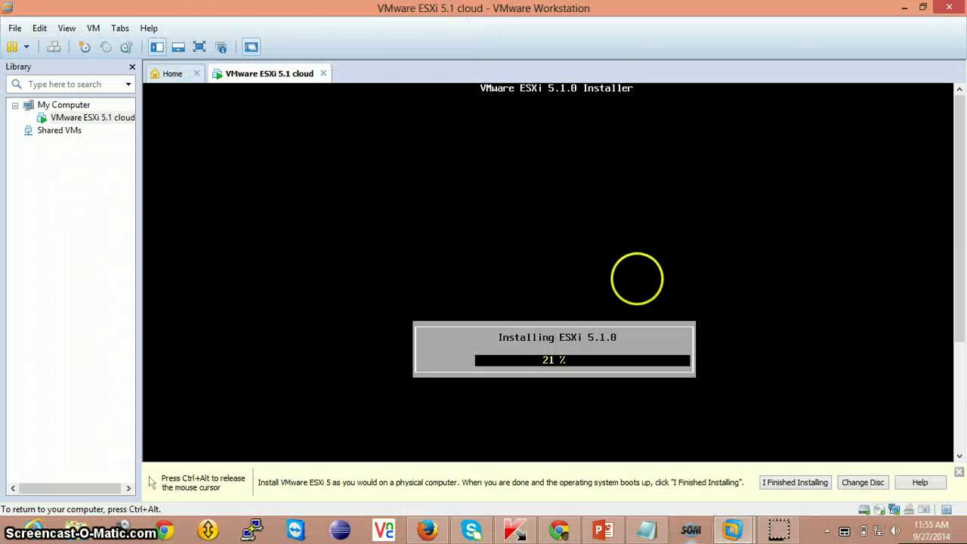
key(ctrl+alt)
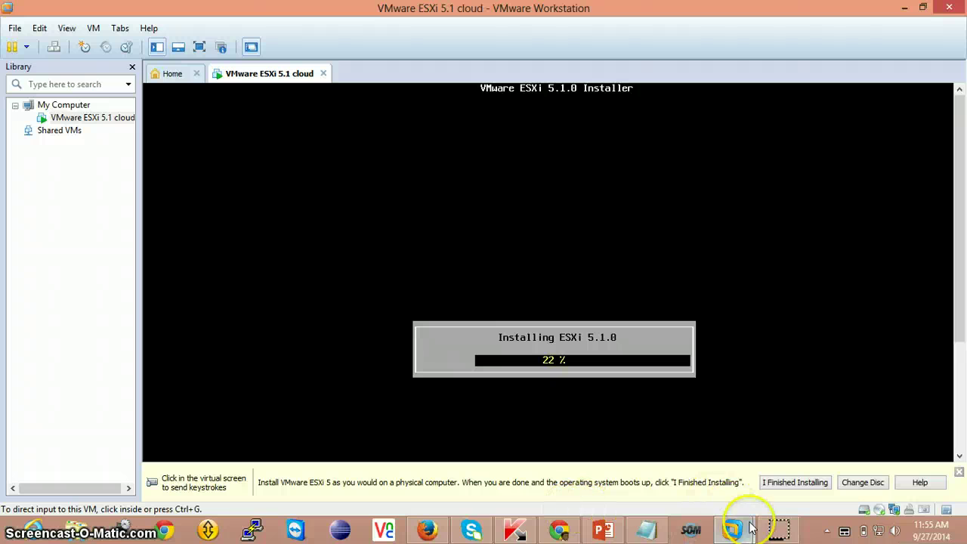
click(778, 531)
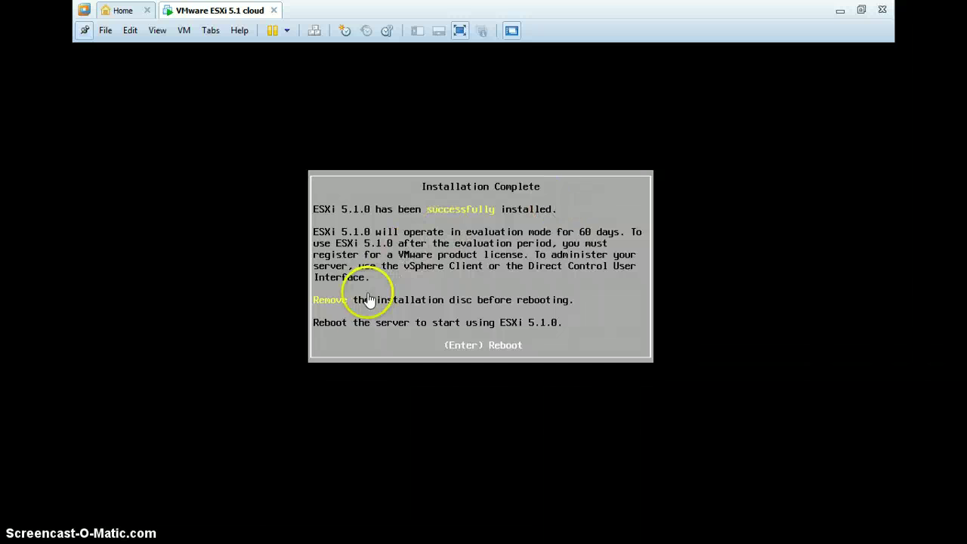
Reboot the server to start the newly installed ESXi 5.1.0
click(502, 350)
key(Return)
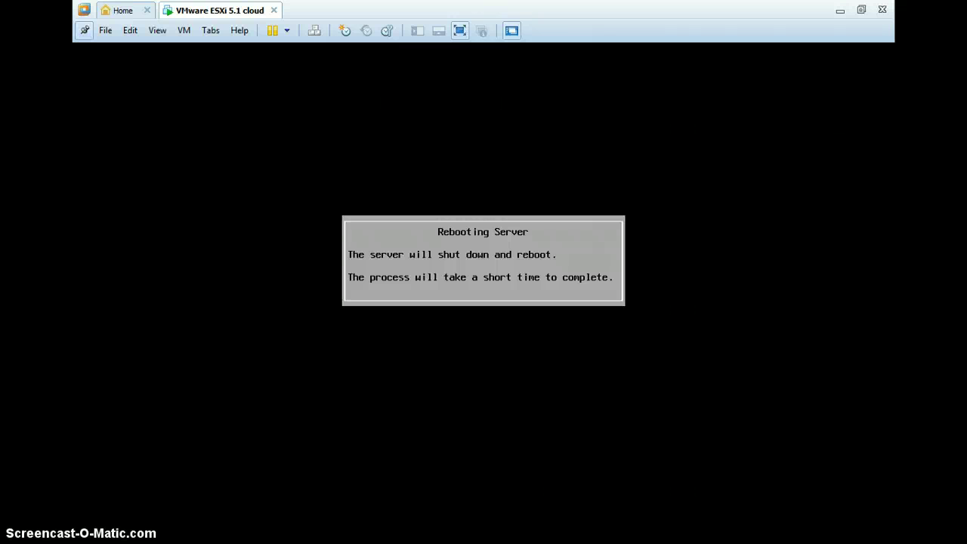
click(440, 438)
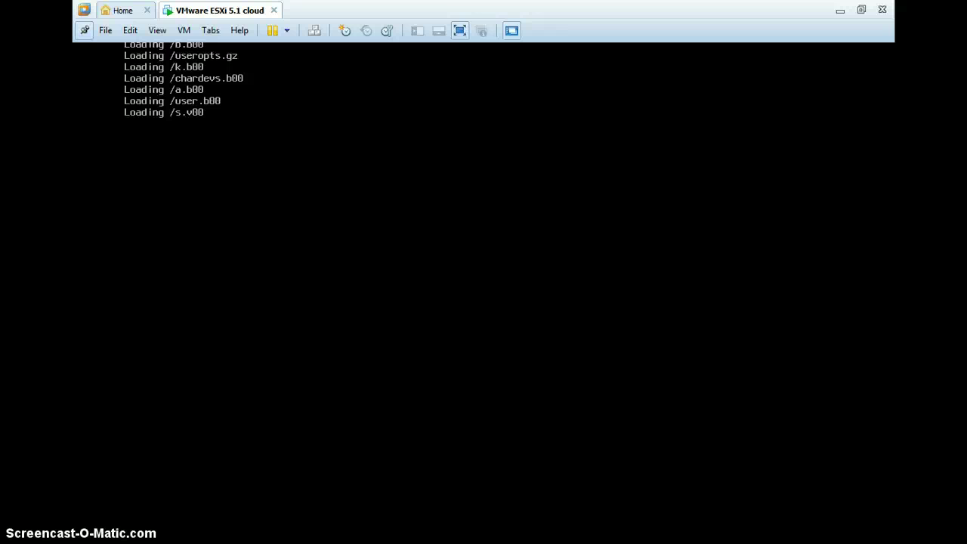
Take the virtual machine out of full screen and dismiss the guest installation reminder
click(456, 32)
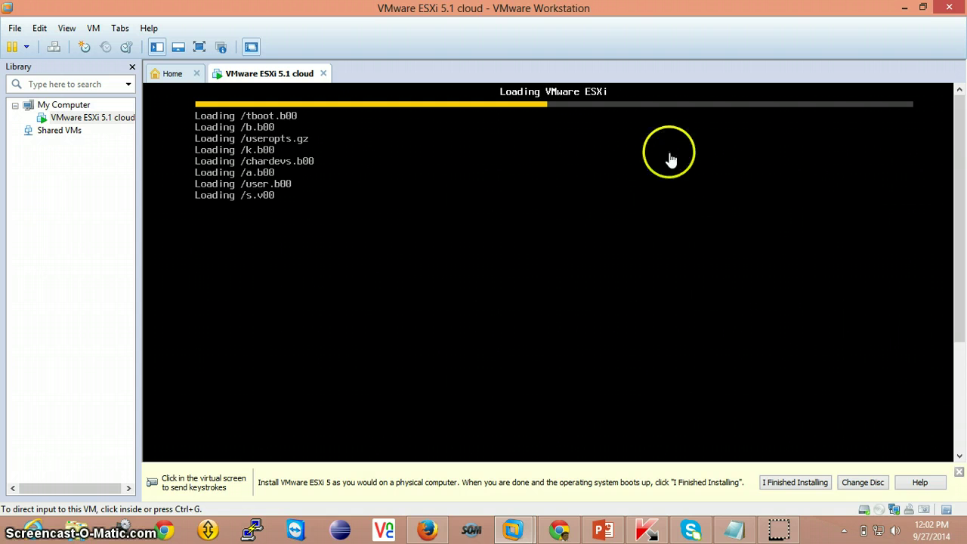
click(958, 473)
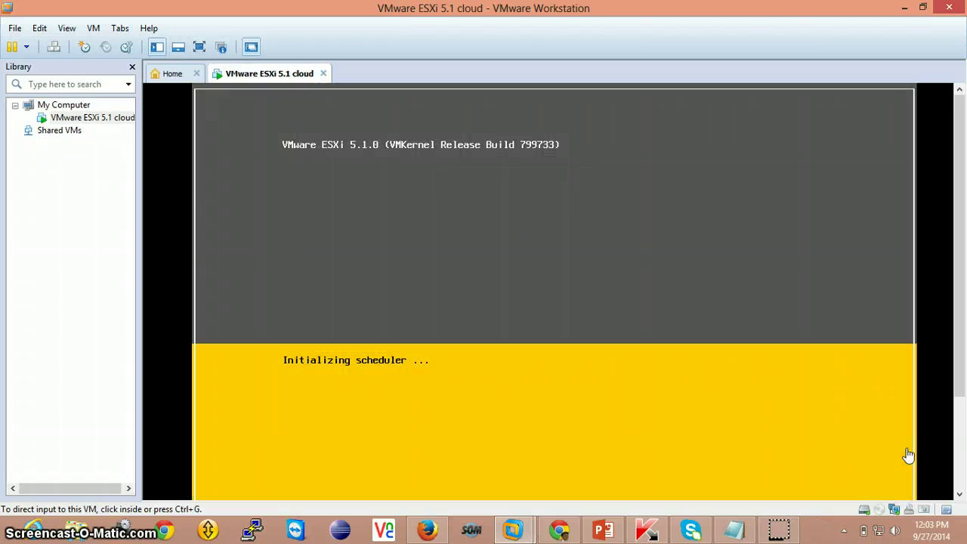
View the ESXi boot in full screen and return to the windowed console to examine its management addresses
click(200, 47)
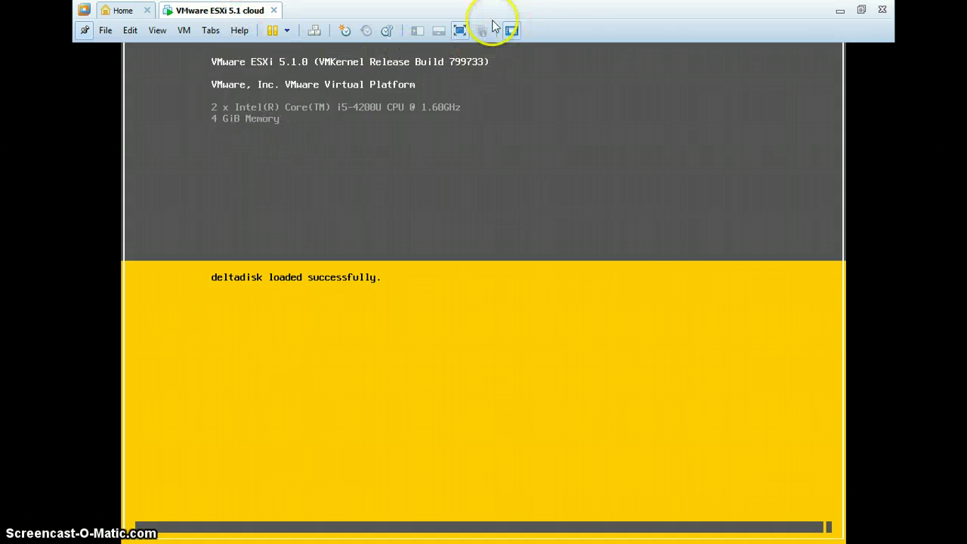
click(459, 30)
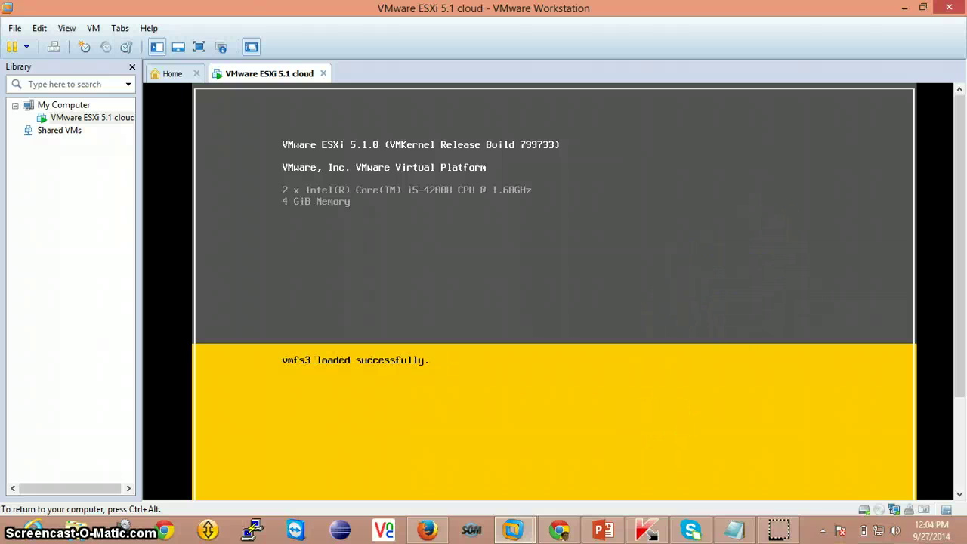
key(ctrl+alt)
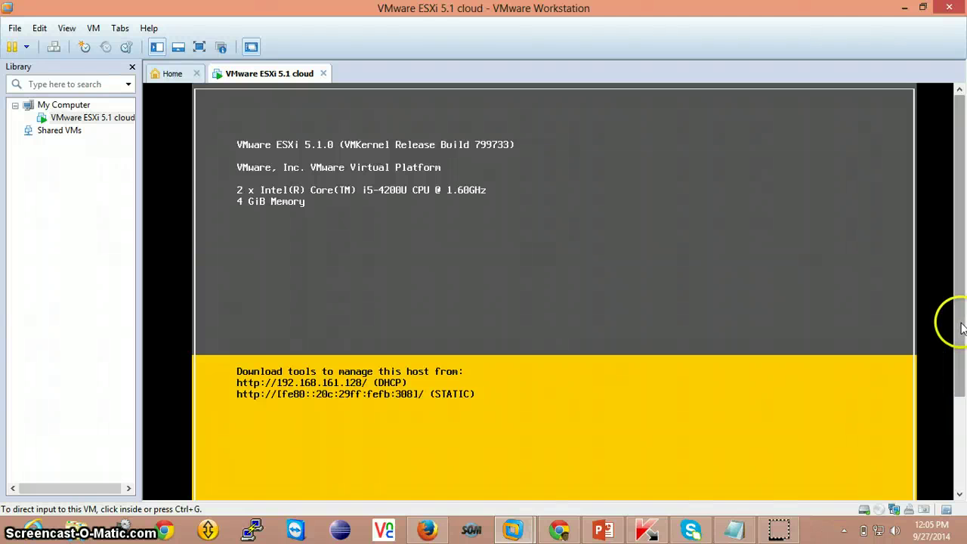
scroll(958, 325, down, 1)
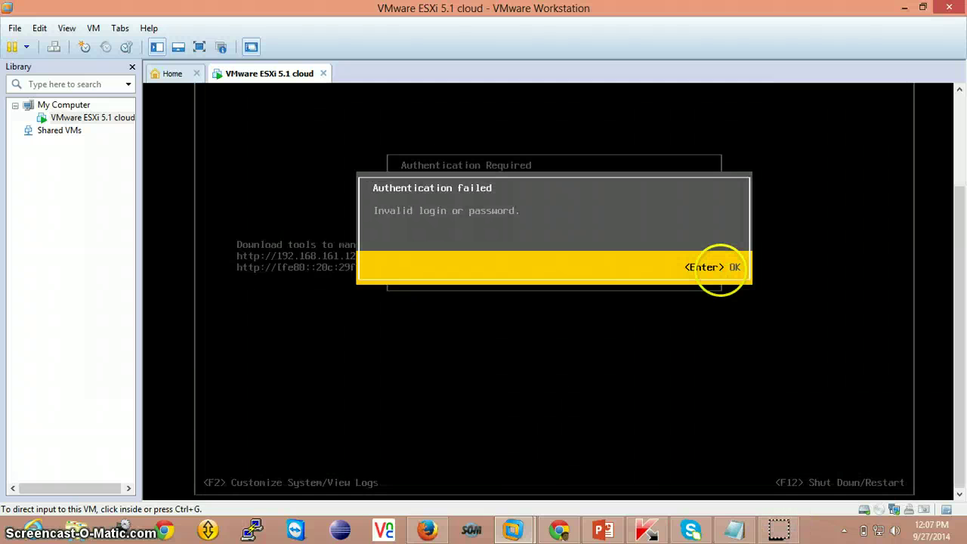
Dismiss the authentication failure message and cancel the login prompt
click(717, 265)
key(Return)
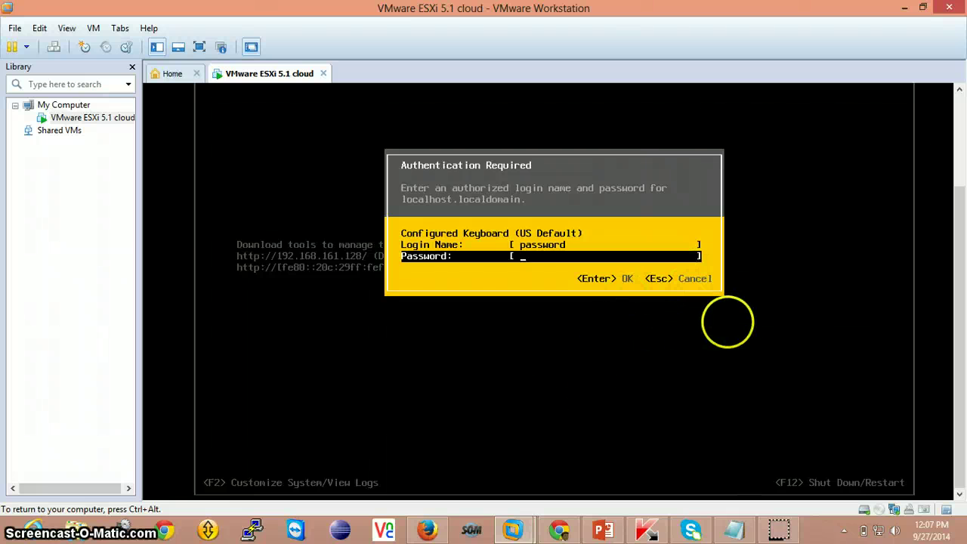
key(Escape)
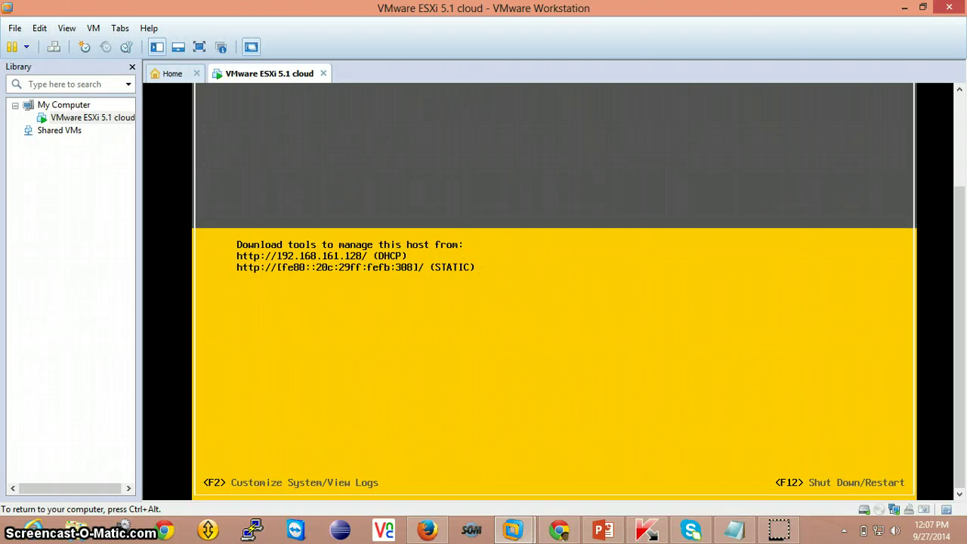
key(ctrl+alt)
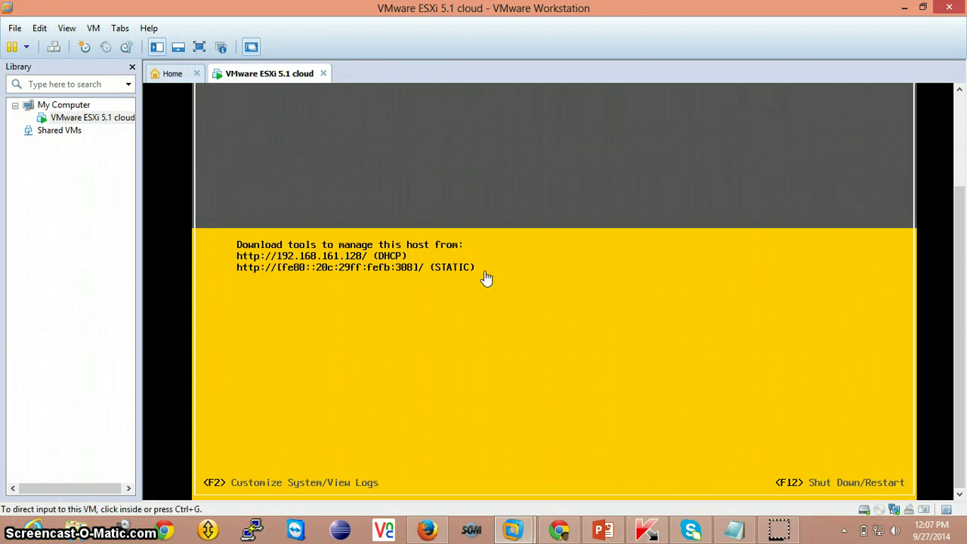
Open system customization on the ESXi console and log in as root with the account password
click(402, 253)
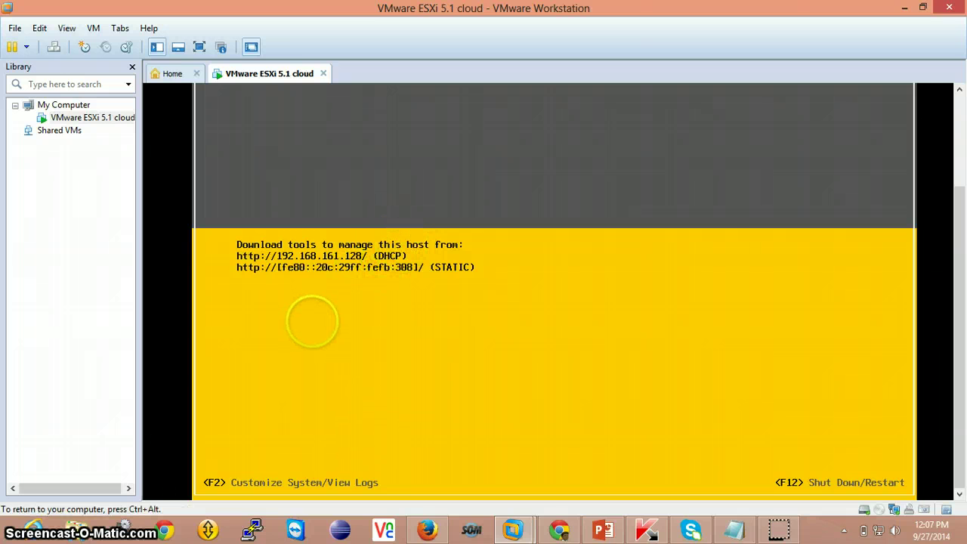
key(F2)
key(Tab)
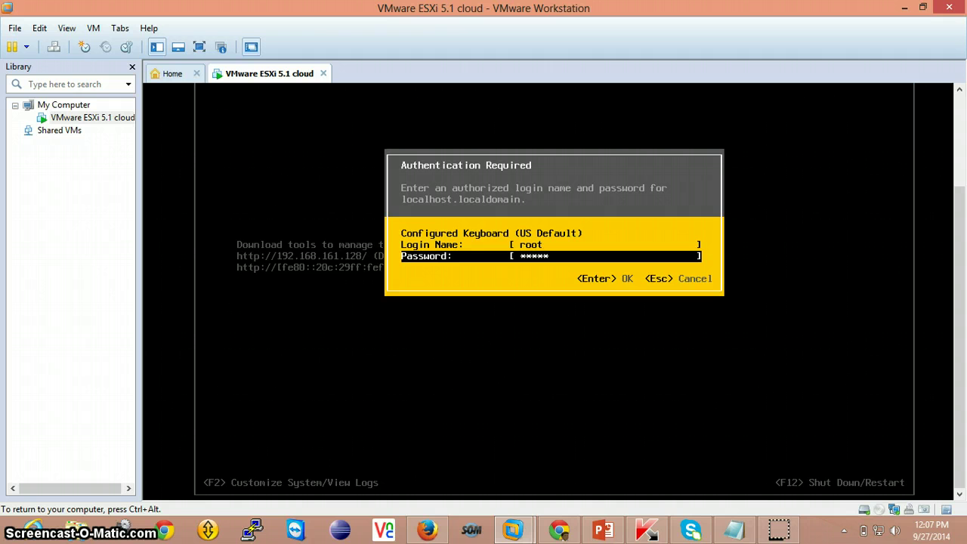
key(Return)
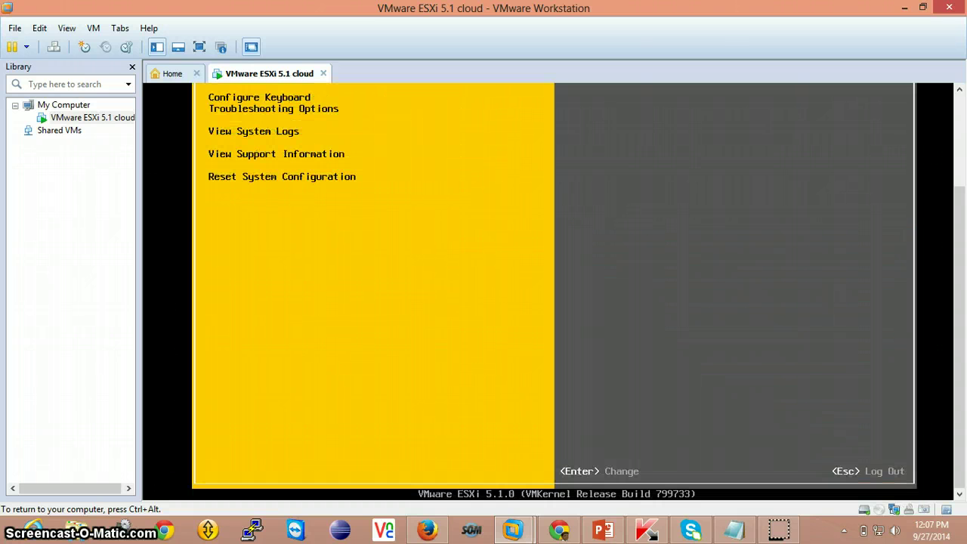
Browse the system customization options and open Configure Management Network
key(ctrl+alt)
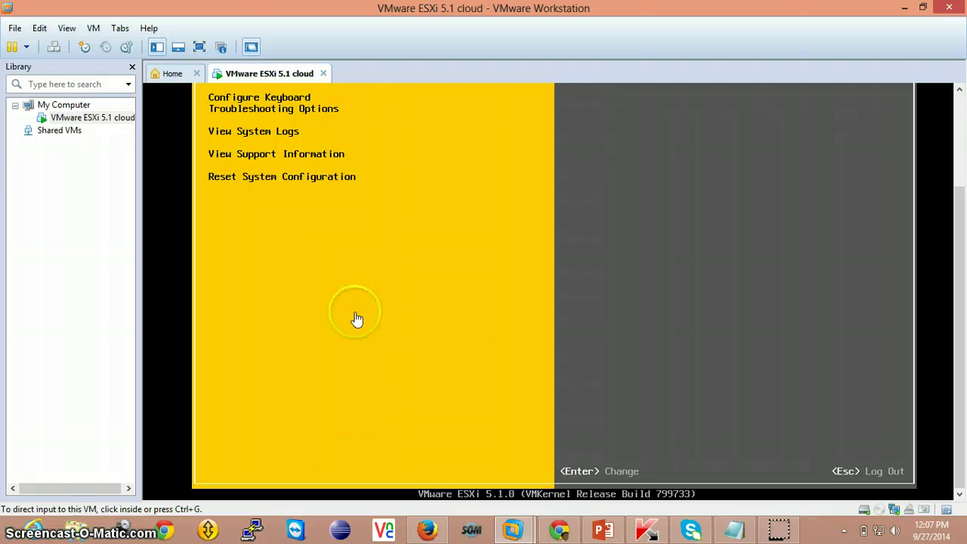
drag(964, 215, 959, 147)
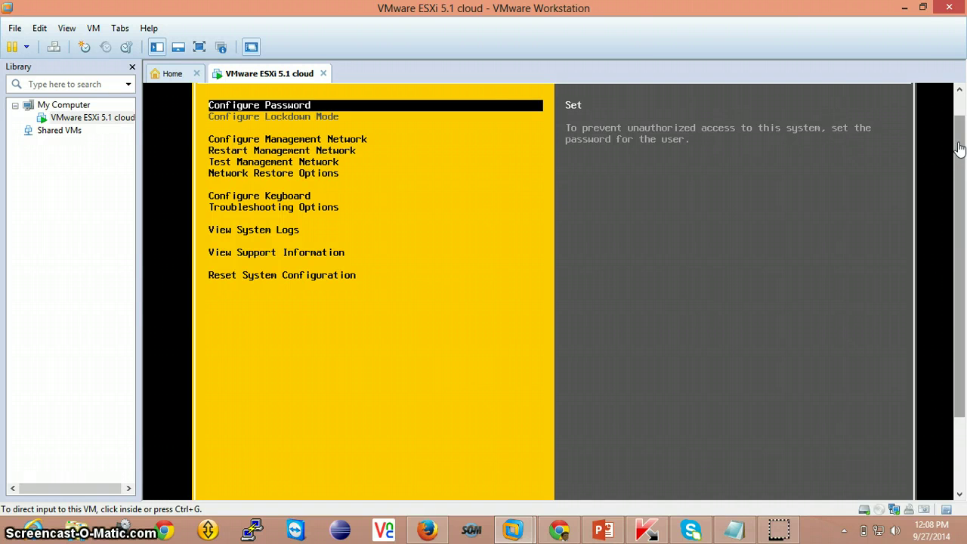
click(837, 224)
key(Down)
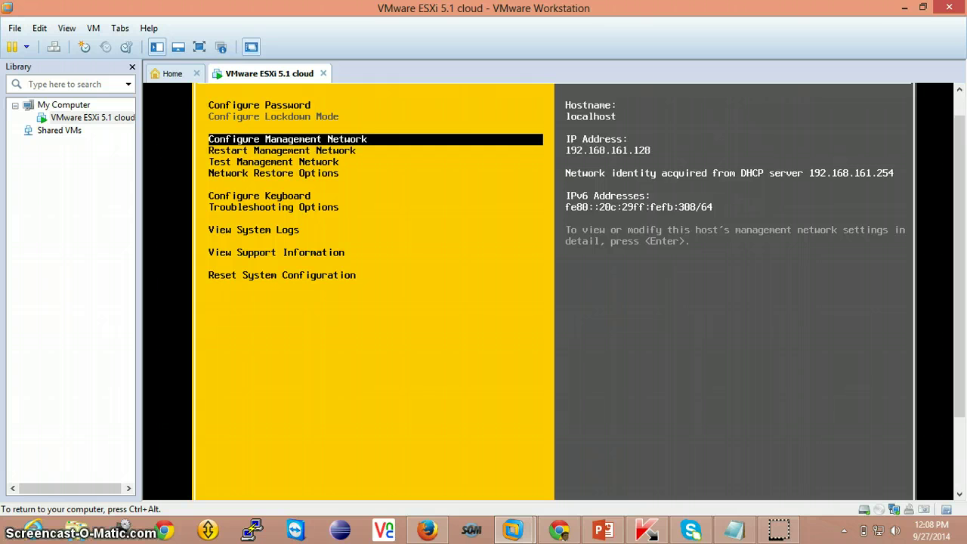
key(Down)
key(Down)
key(Up)
key(Up)
key(Return)
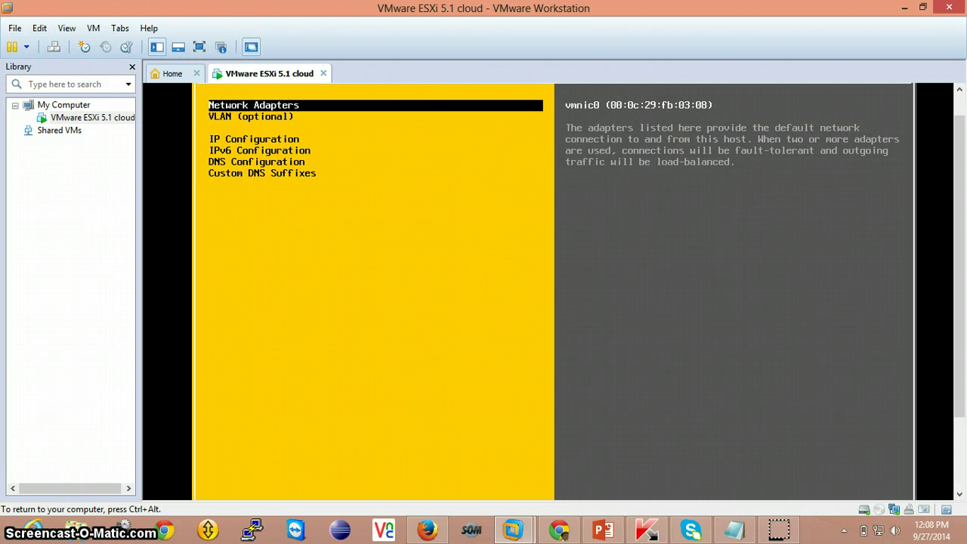
Open IP Configuration to examine the dynamic and static address options, and cancel without changing them
key(Down)
key(Down)
key(Return)
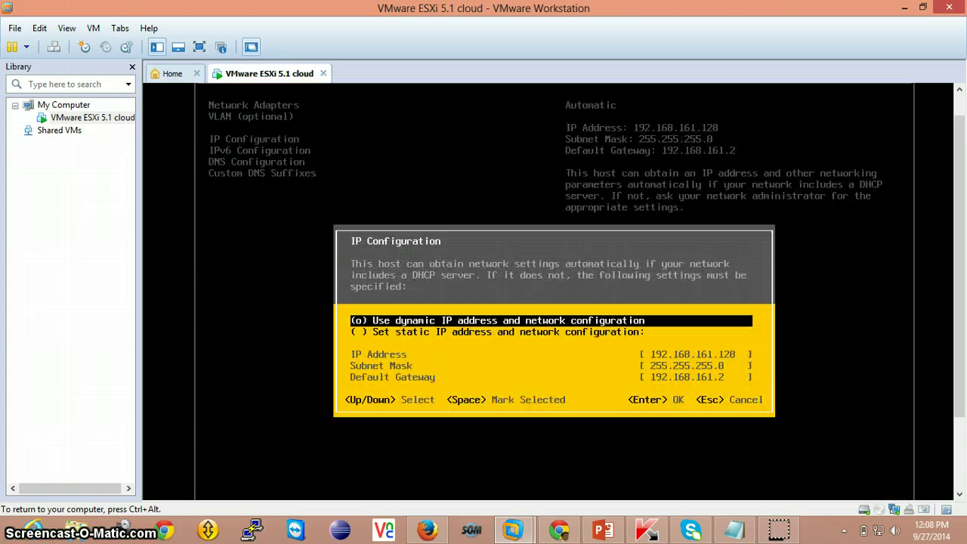
key(Down)
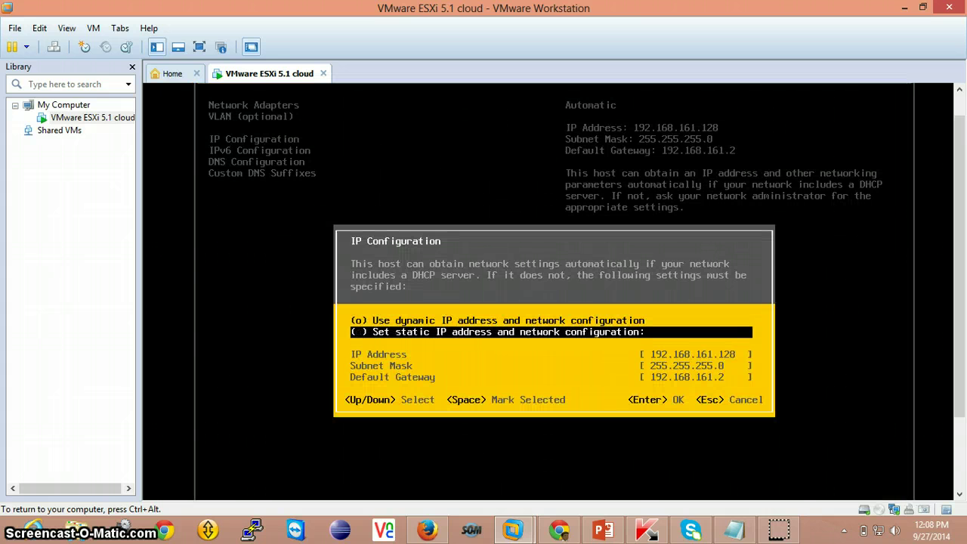
key(ctrl+alt)
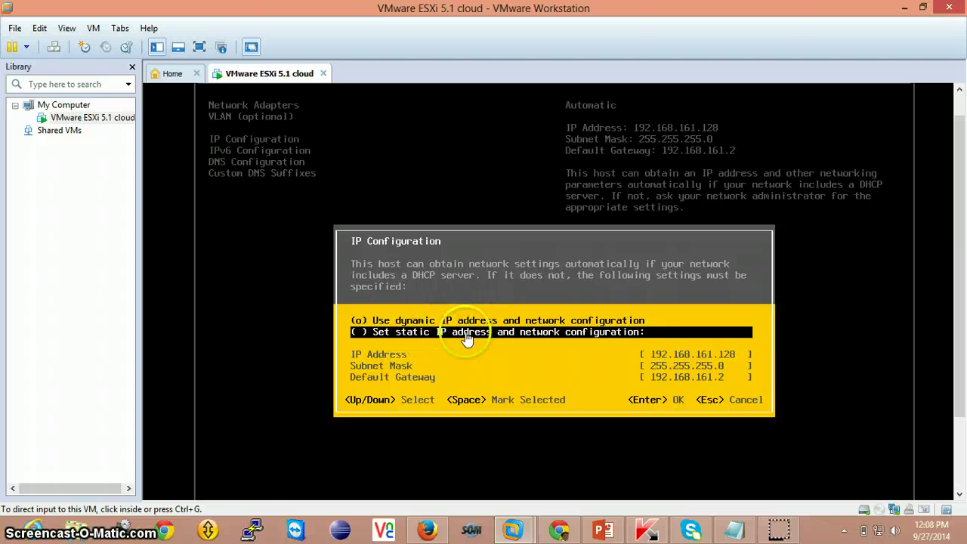
click(387, 335)
key(Escape)
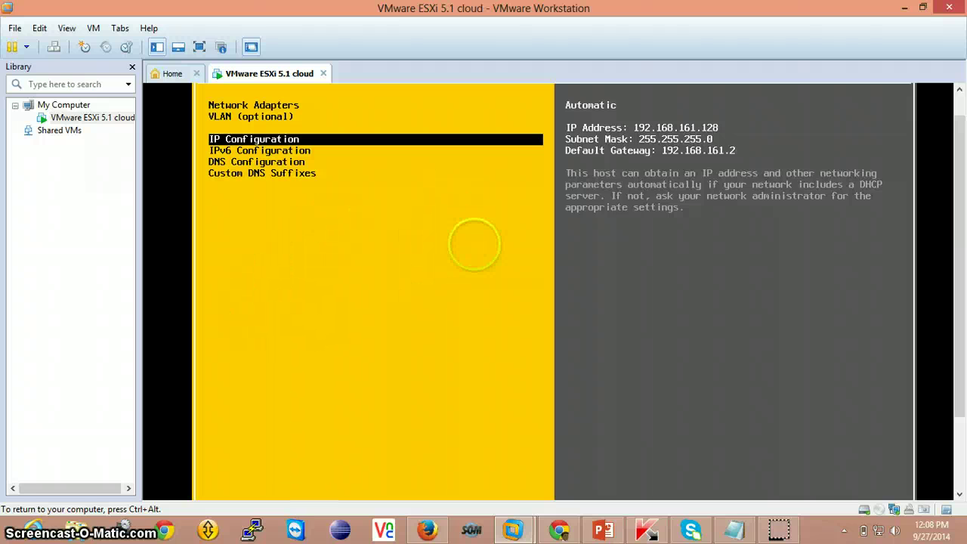
Exit the management network settings and log out of system customization
key(ctrl+alt)
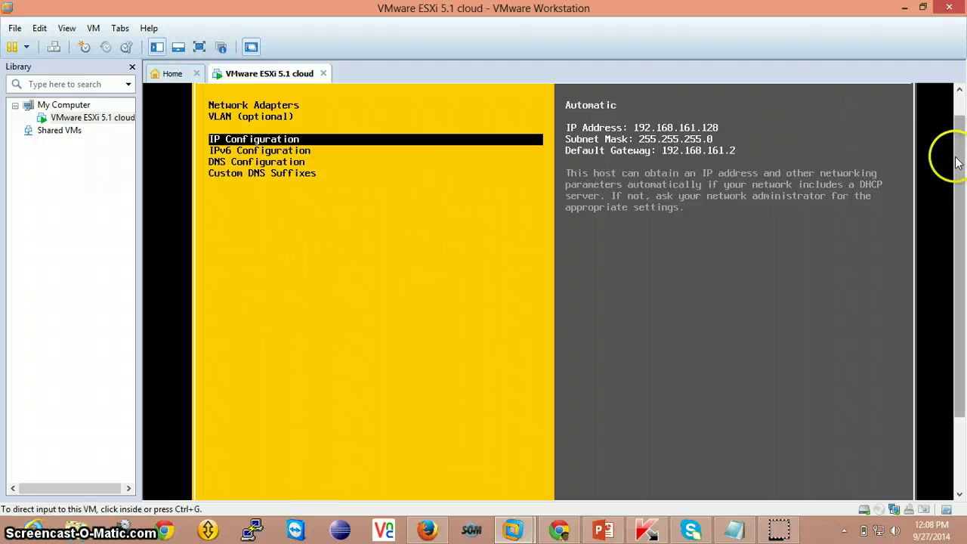
drag(959, 155, 963, 321)
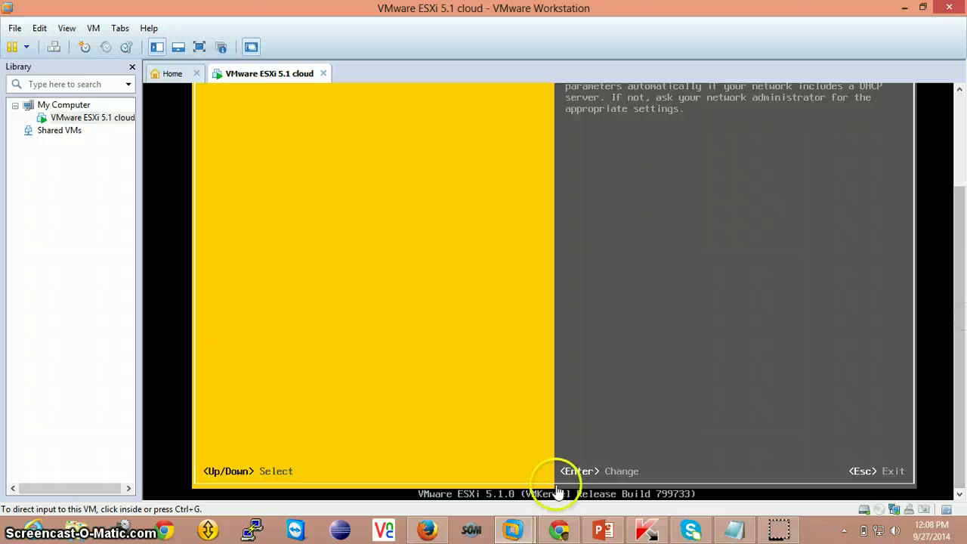
click(527, 345)
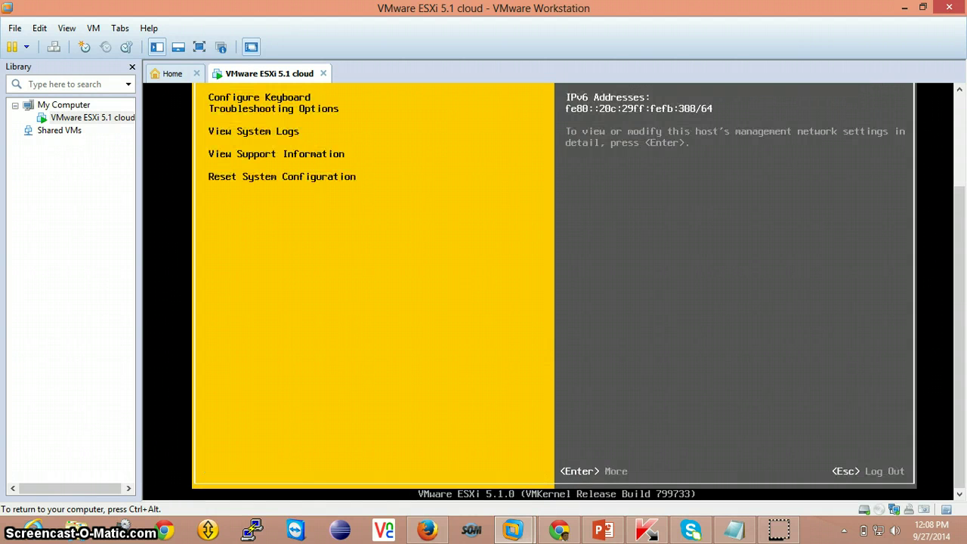
key(Escape)
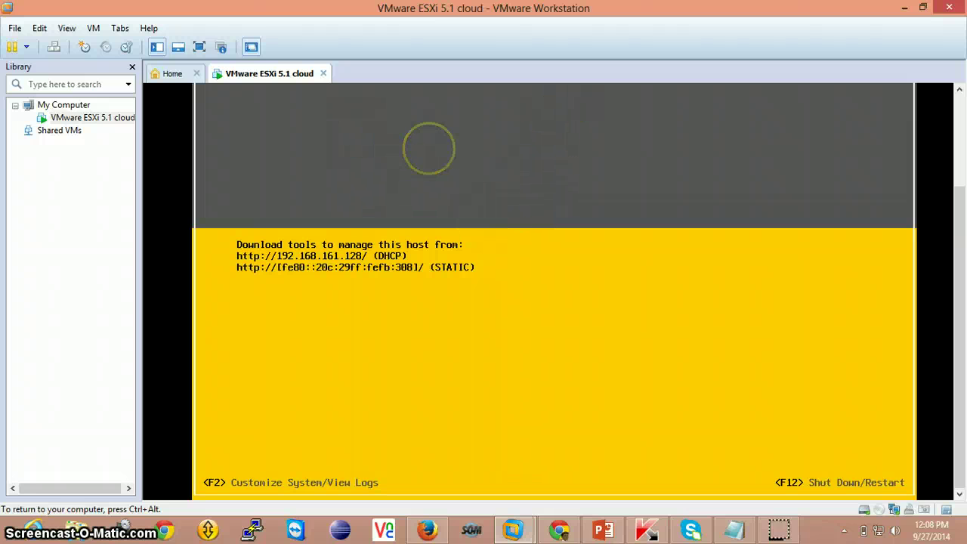
Open system customization on the ESXi console and log in again as root with the account password
key(F2)
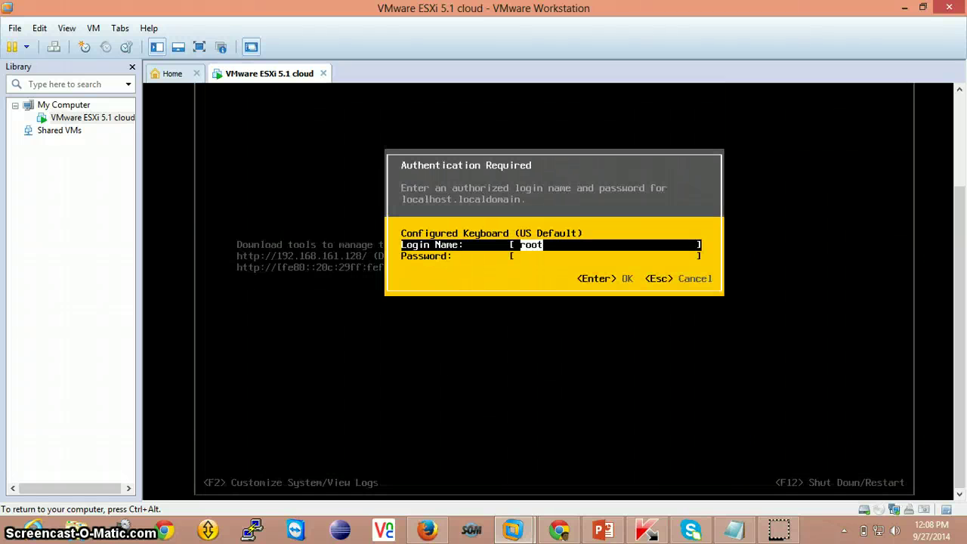
key(Tab)
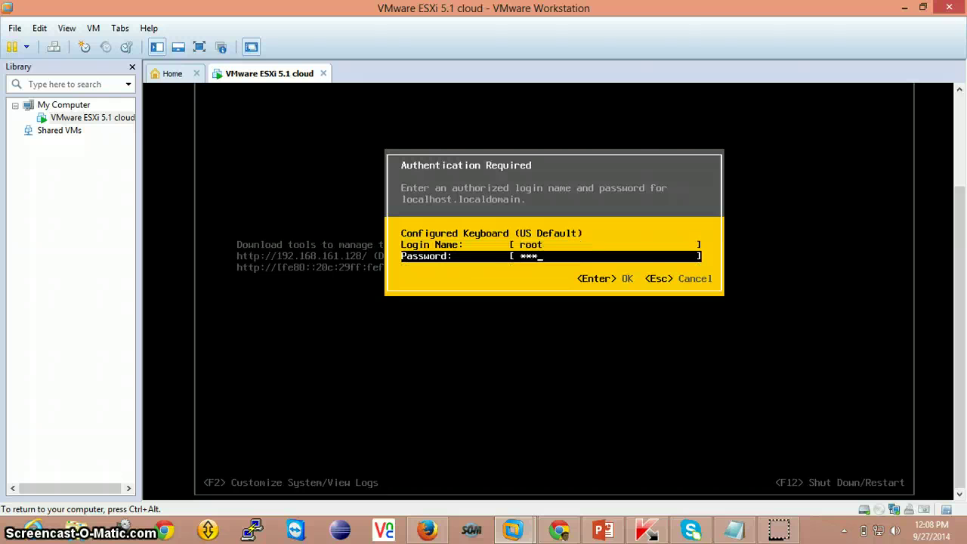
key(Return)
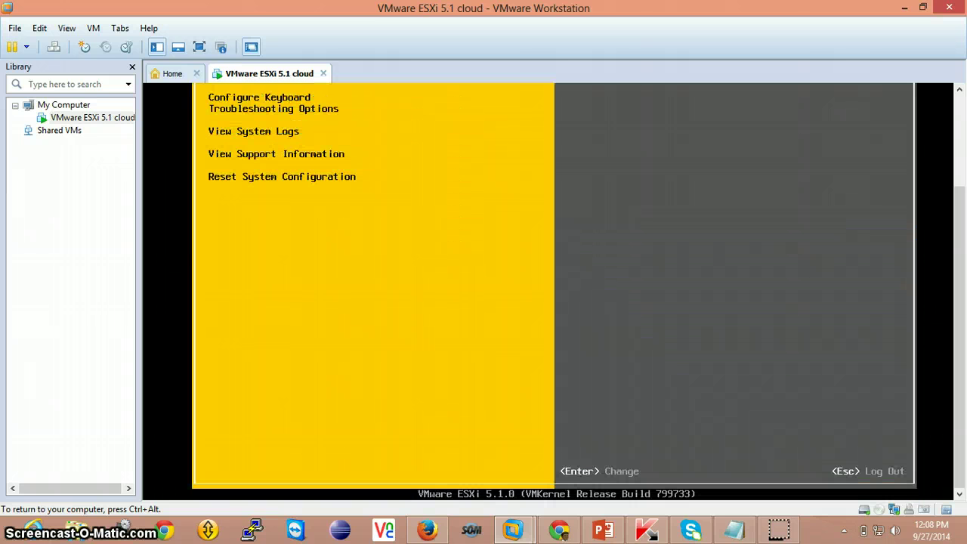
Open the Test Management Network dialog from the system customization options
key(ctrl+alt)
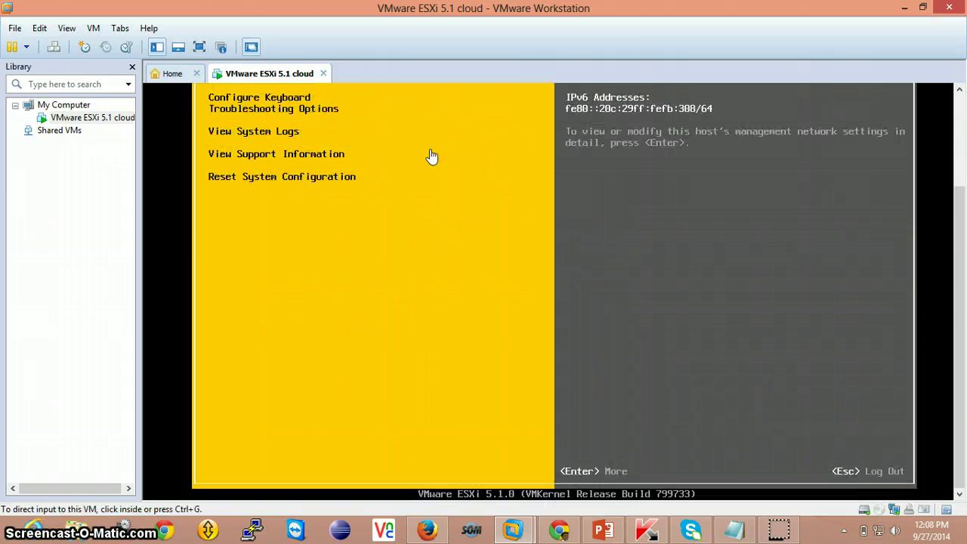
drag(957, 317, 401, 222)
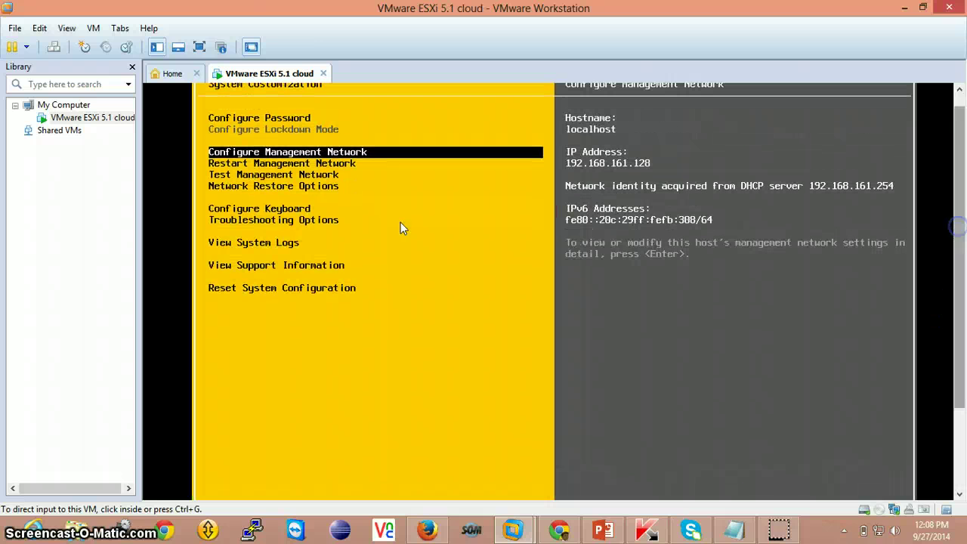
click(291, 166)
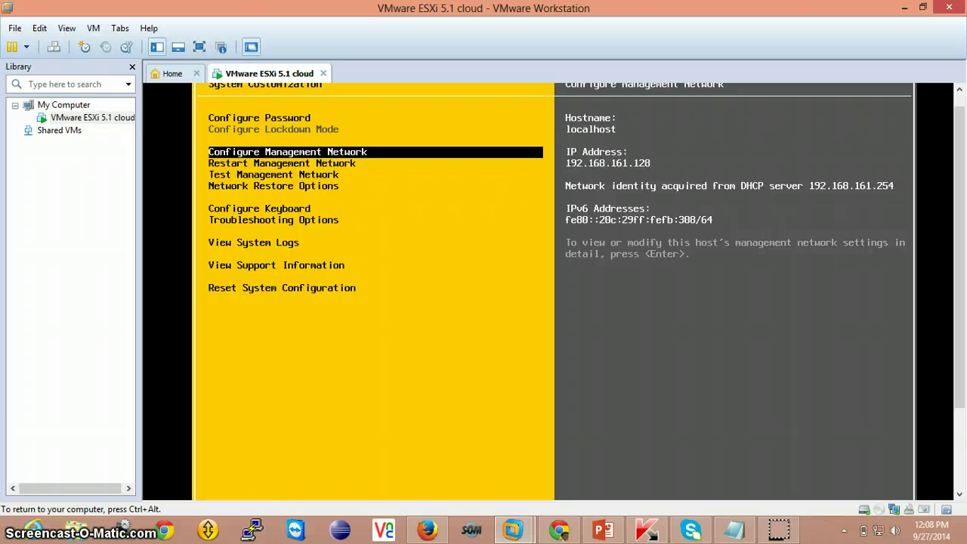
key(Down)
key(Up)
key(Down)
key(Down)
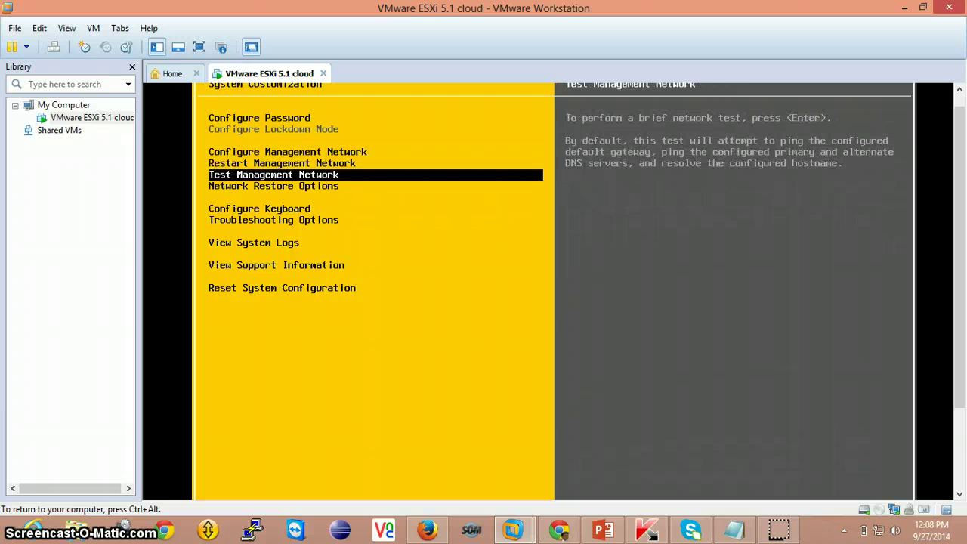
key(Return)
key(Down)
key(Up)
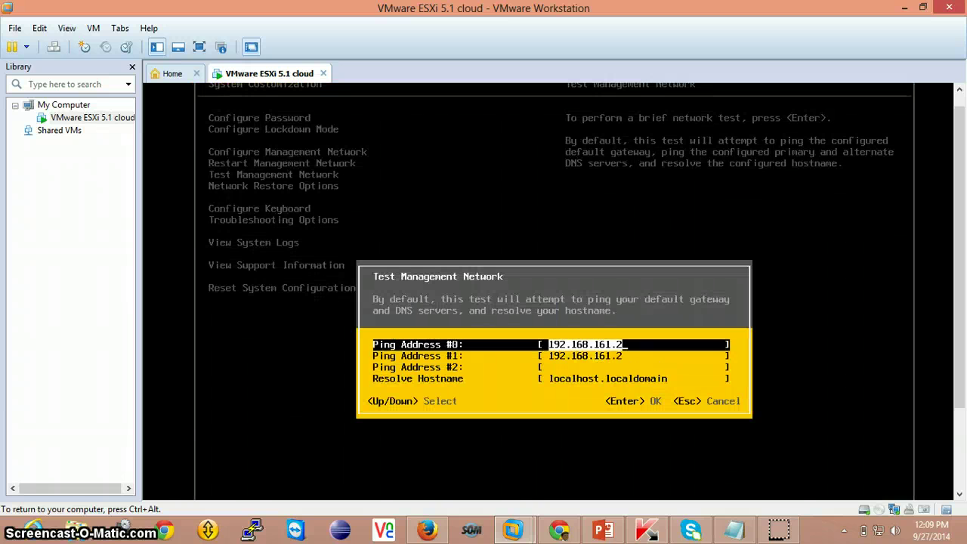
Replace the localhost part of the hostname to resolve with the blogger's name, keeping .localdomain, and run the management network test
key(Down)
key(Down)
key(Down)
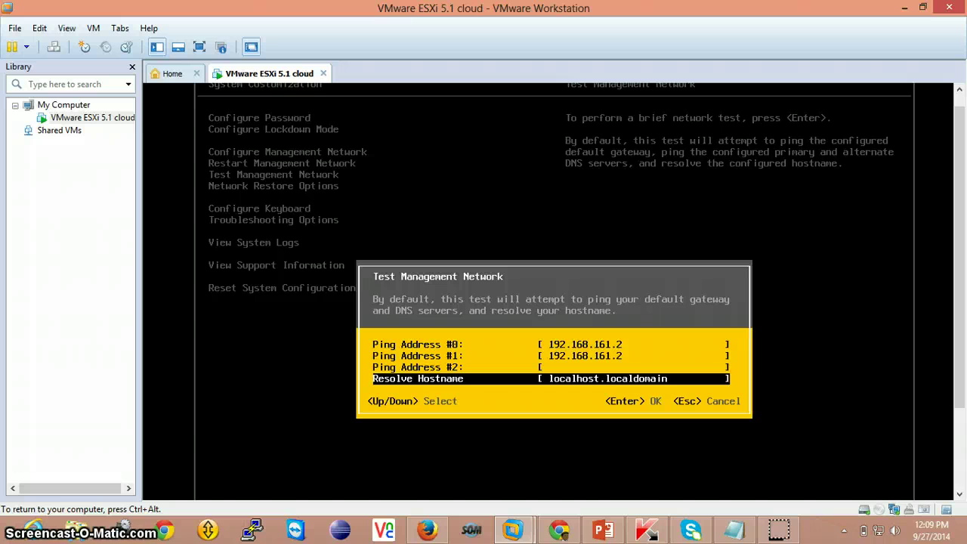
key(BackSpace)
key(BackSpace)
key(BackSpace)
key(BackSpace)
key(BackSpace)
key(BackSpace)
key(BackSpace)
key(BackSpace)
key(BackSpace)
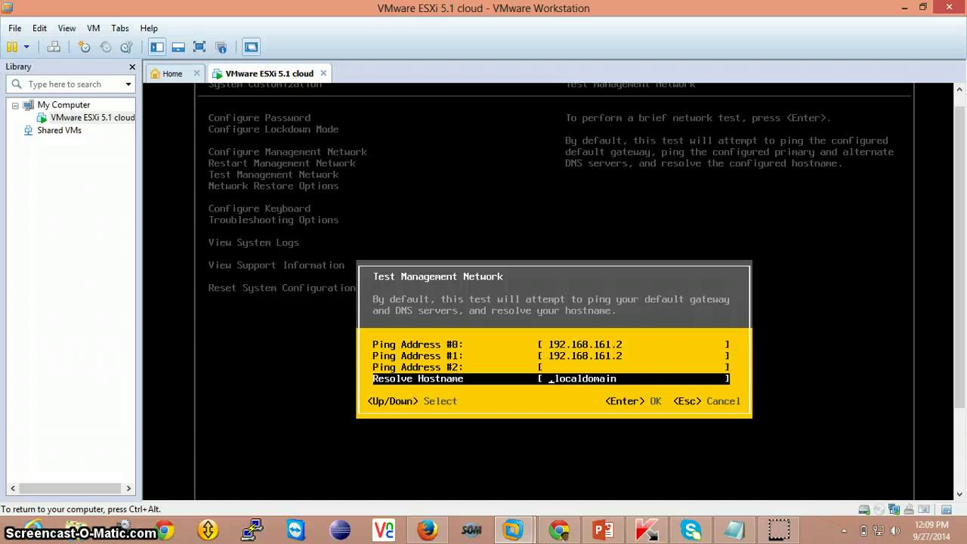
text(issacs)
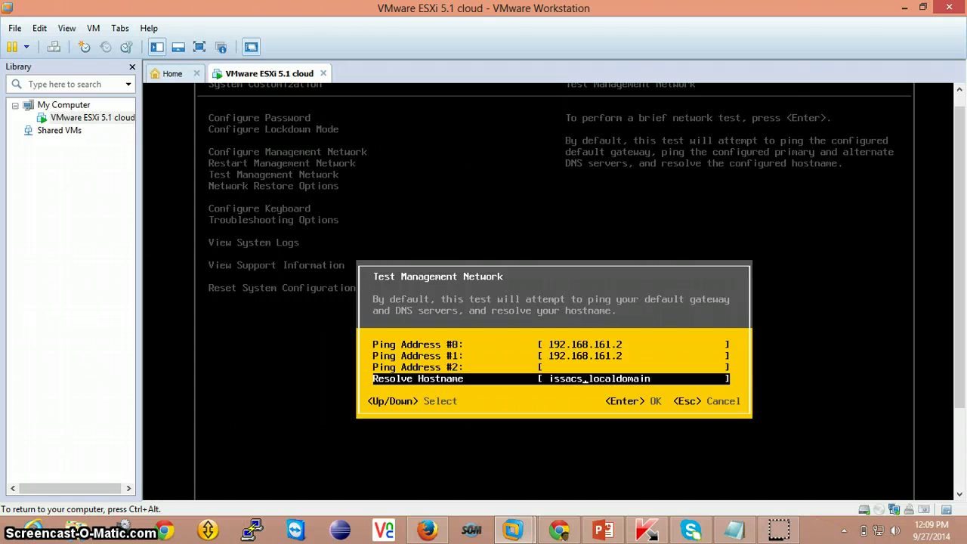
text(ha)
key(Return)
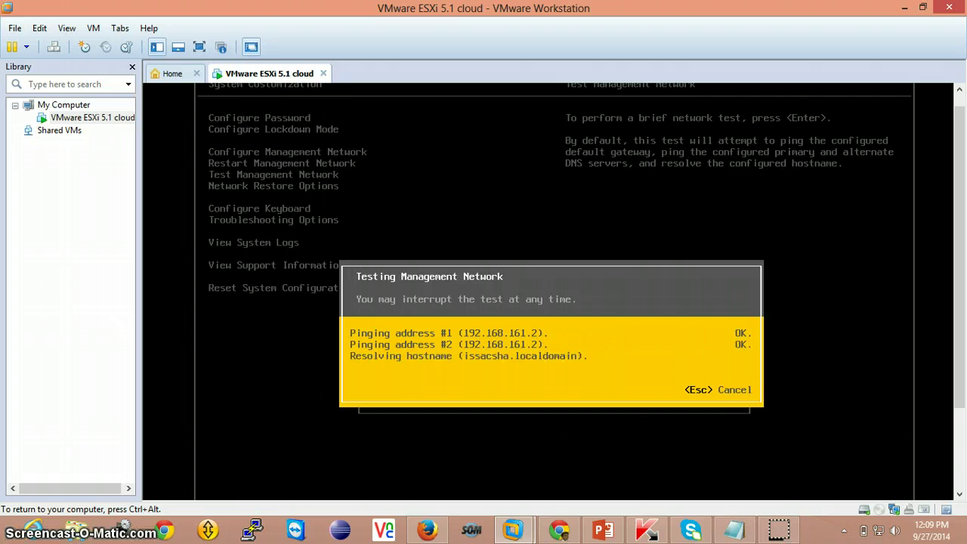
key(Return)
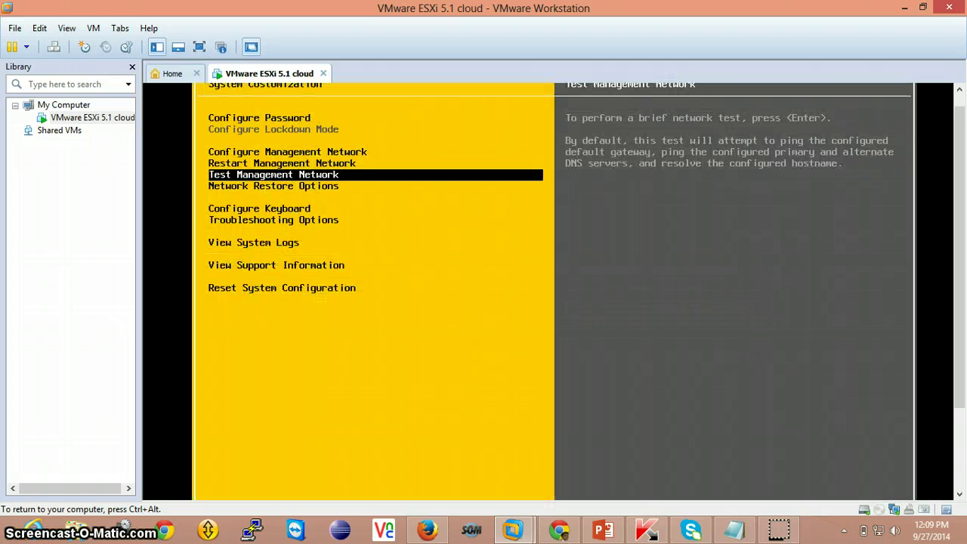
Open the IP Configuration dialog within the Configure Management Network settings
key(Down)
key(Up)
key(Up)
key(Up)
key(Return)
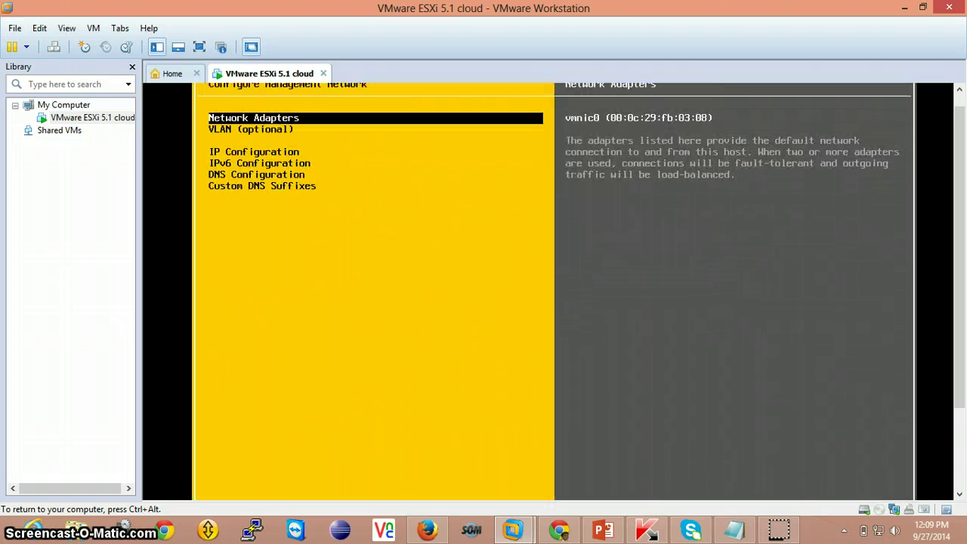
key(Down)
key(Down)
key(Return)
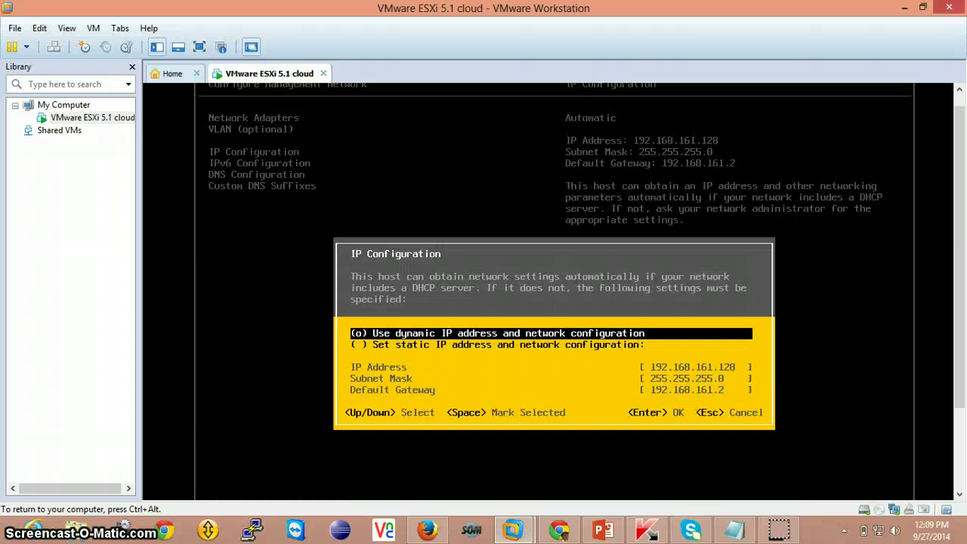
Select the option to set a static IP address and network configuration, and accept the IP Configuration dialog
key(Down)
key(Escape)
key(Return)
key(Down)
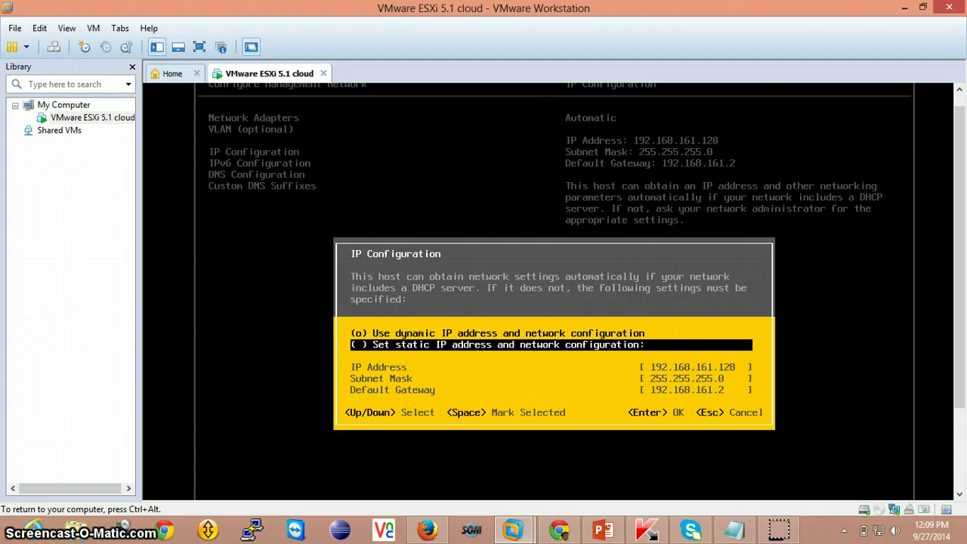
key(space)
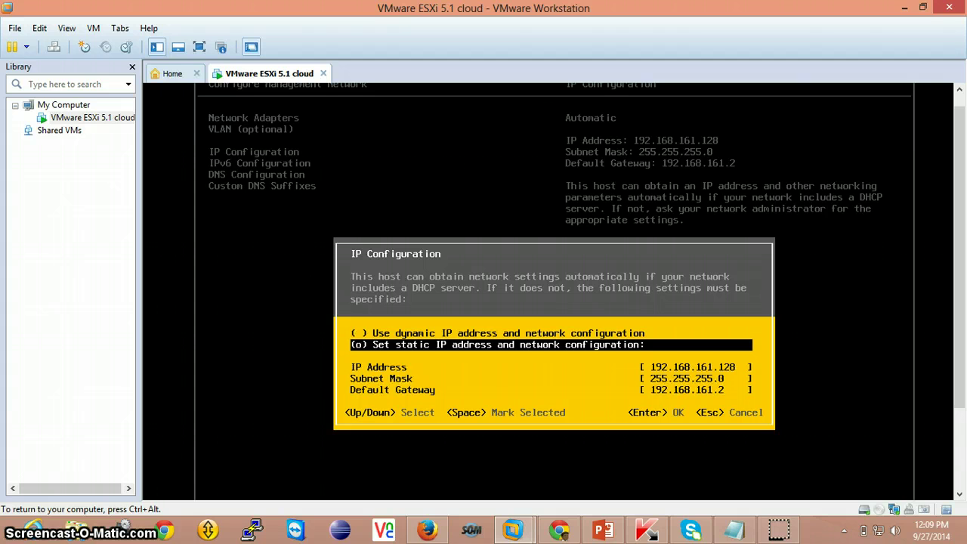
key(Return)
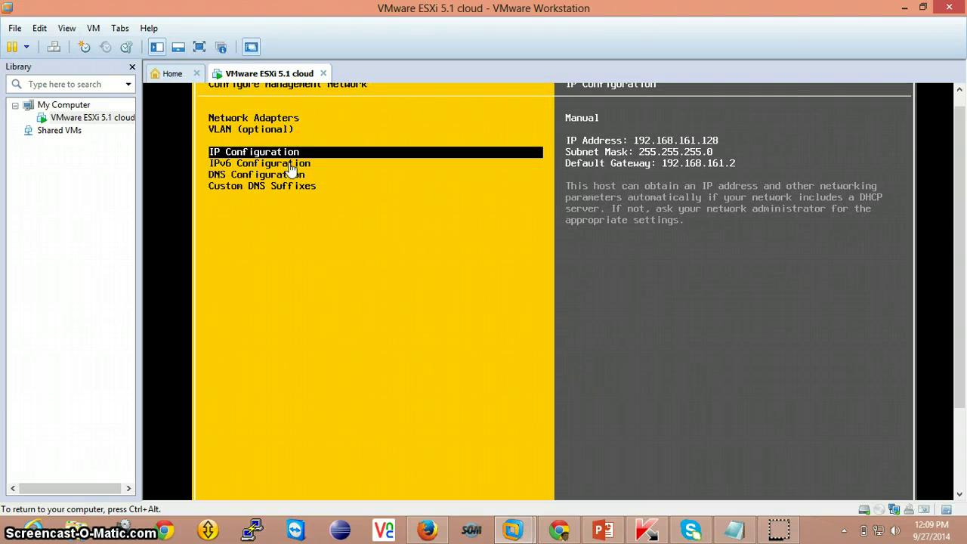
Exit the management network settings, applying the changes and restarting the management network, and log out of system customization
key(ctrl+alt)
scroll(944, 227, down, 3)
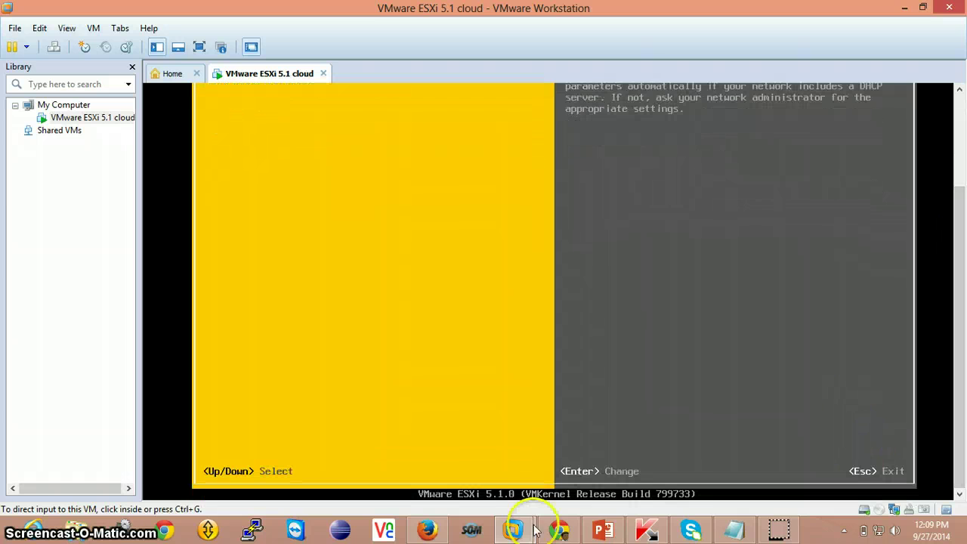
click(725, 350)
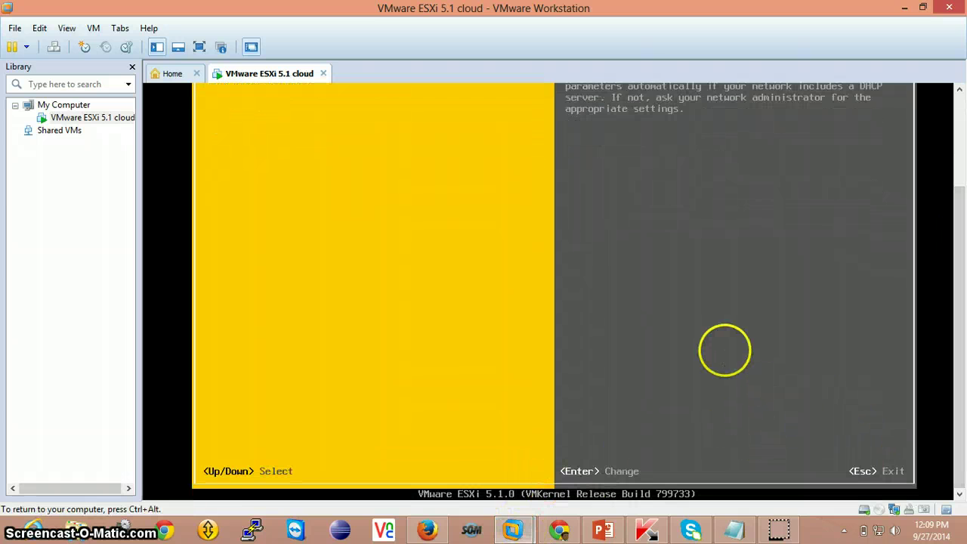
key(Escape)
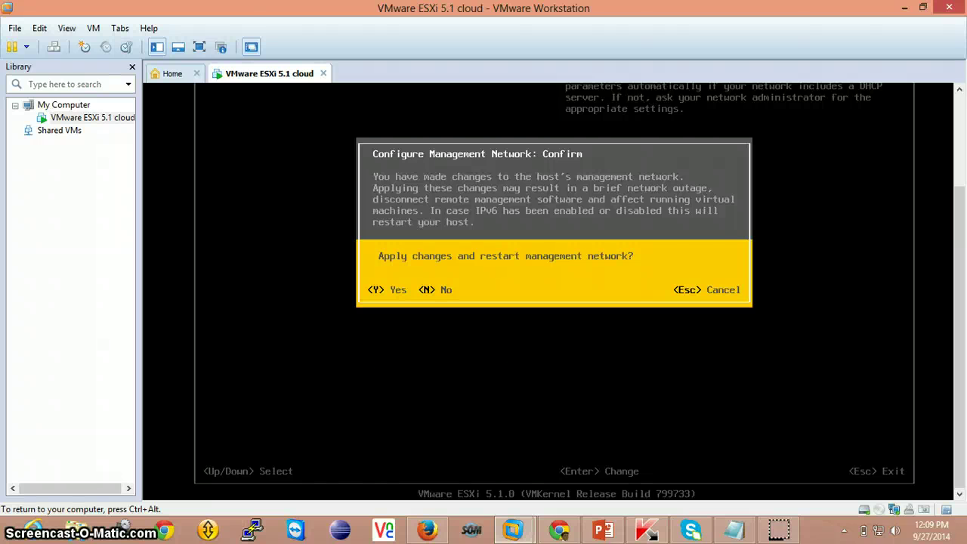
key(y)
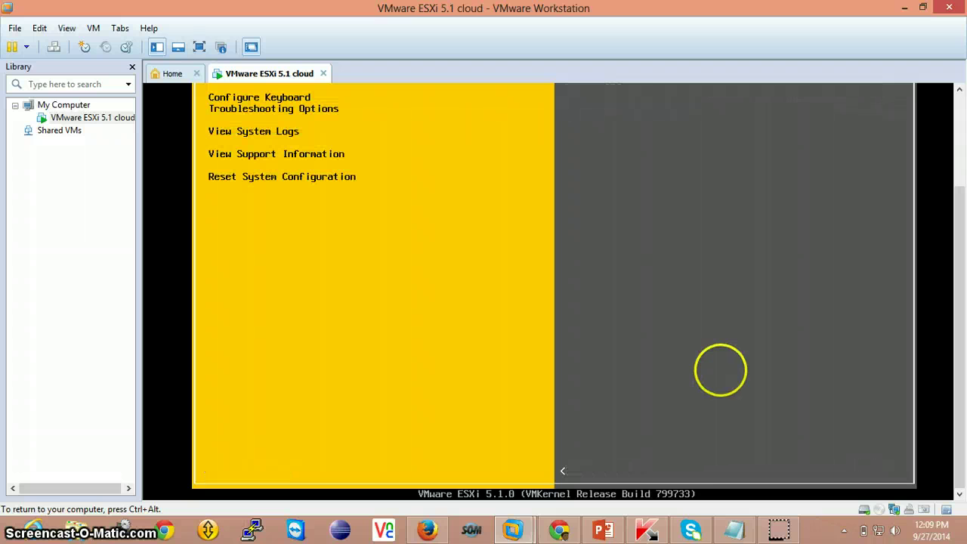
key(Escape)
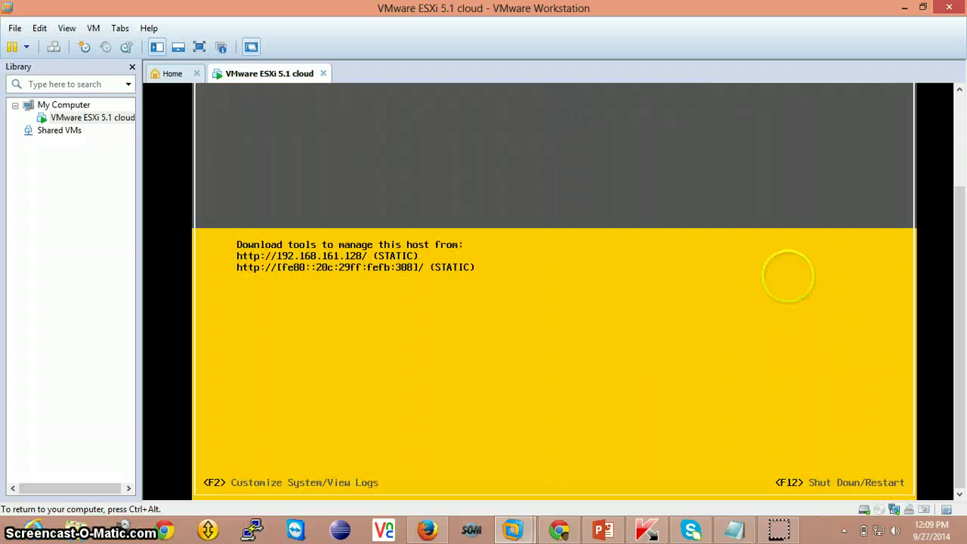
Review the host details on the ESXi console's main screen and switch to the PowerPoint presentation
key(ctrl+alt)
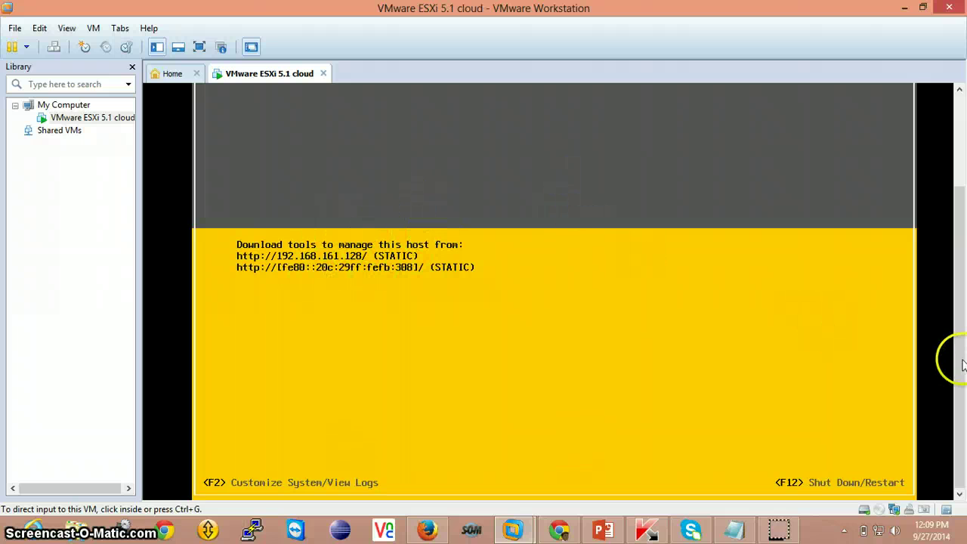
click(964, 233)
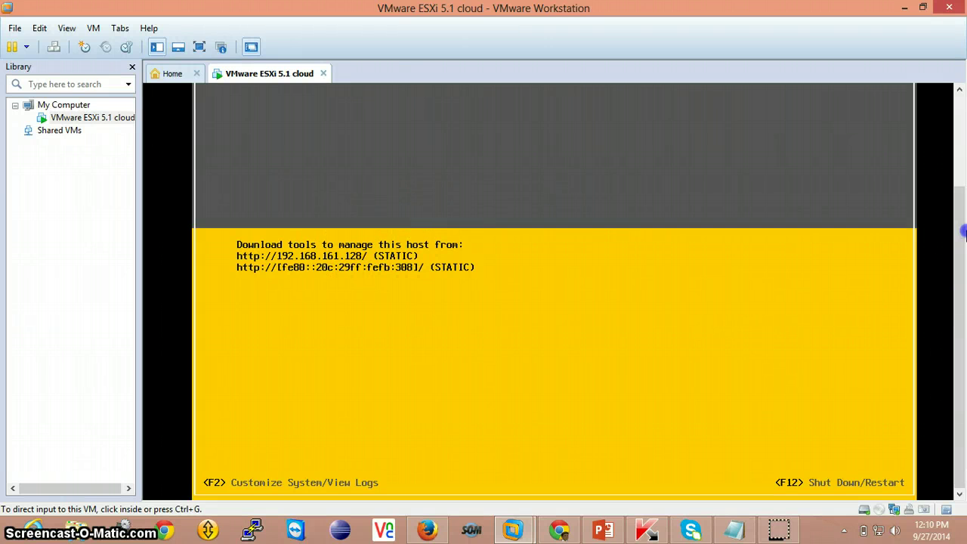
drag(964, 216, 957, 111)
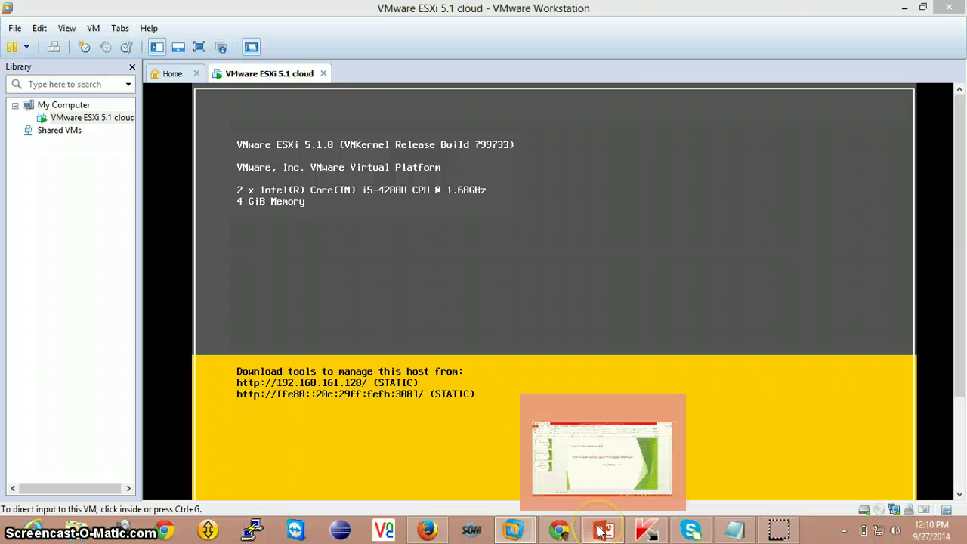
click(601, 531)
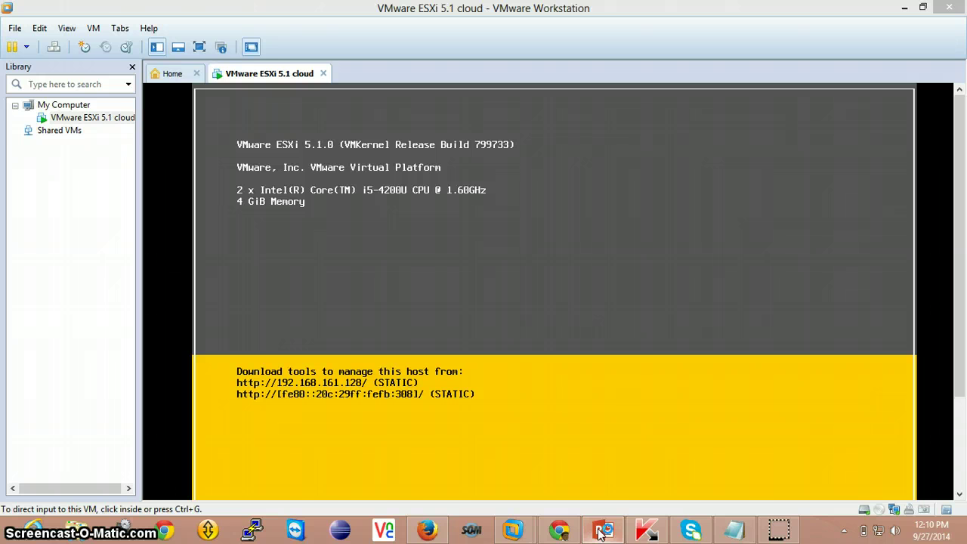
click(601, 533)
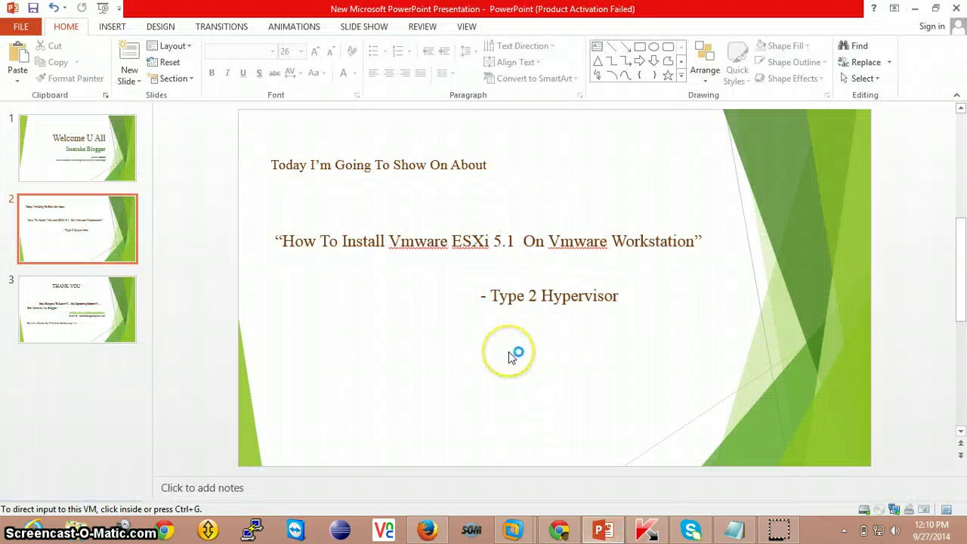